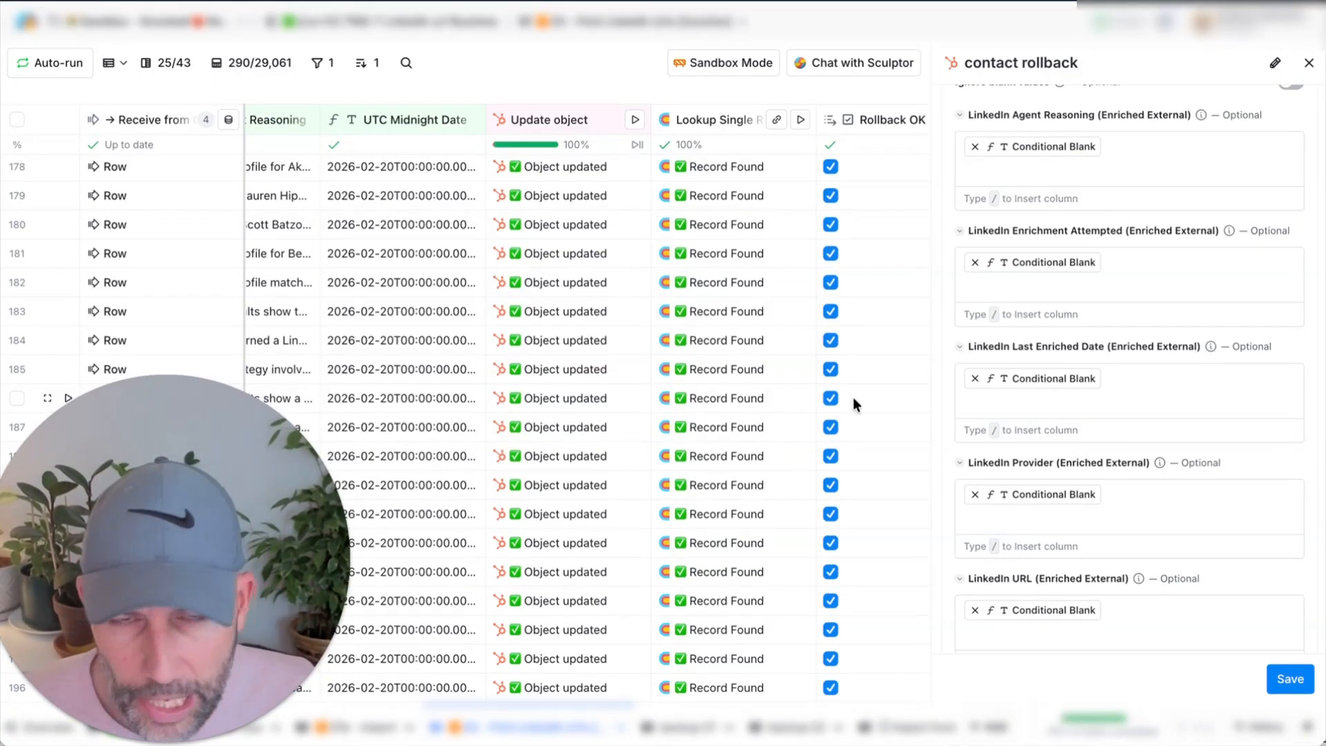
Close the contact rollback settings and look across the table's columns from the HubSpot IDs and emails to the LinkedIn results
mouse_move(1037, 267)
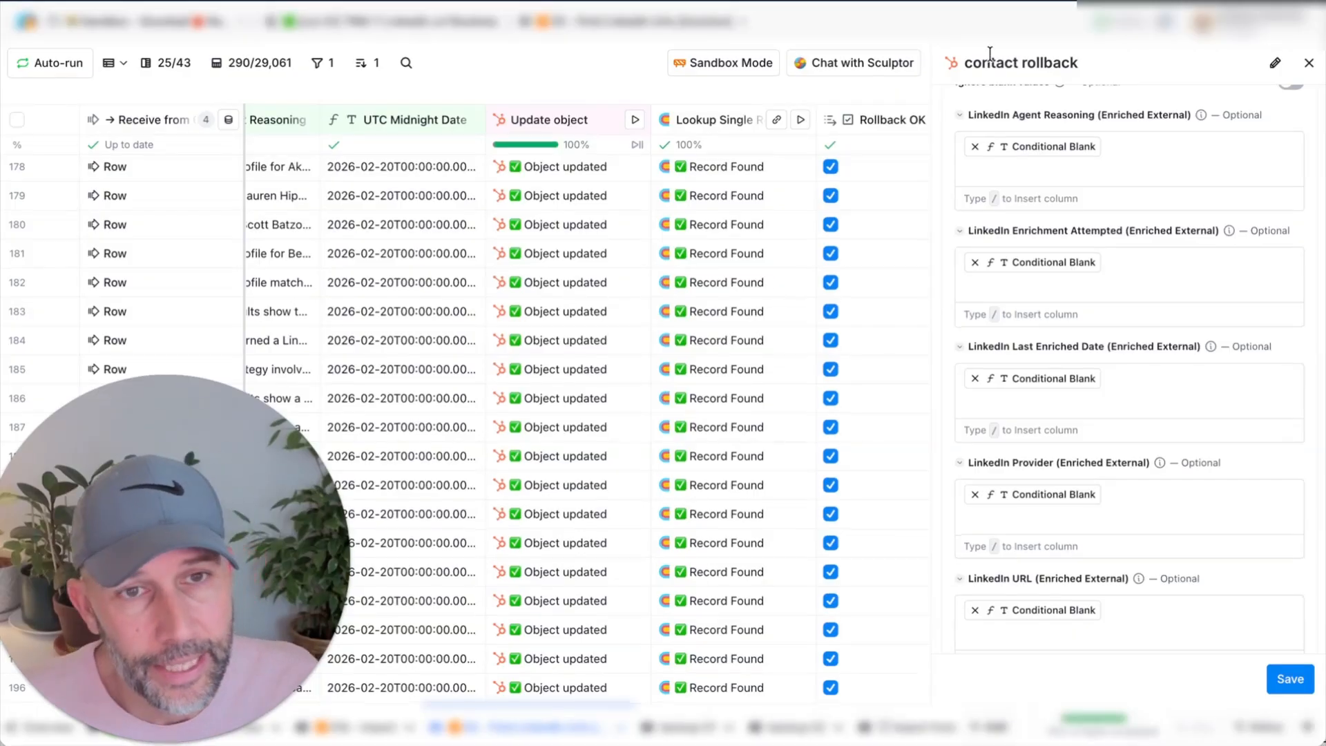
left_click(1308, 64)
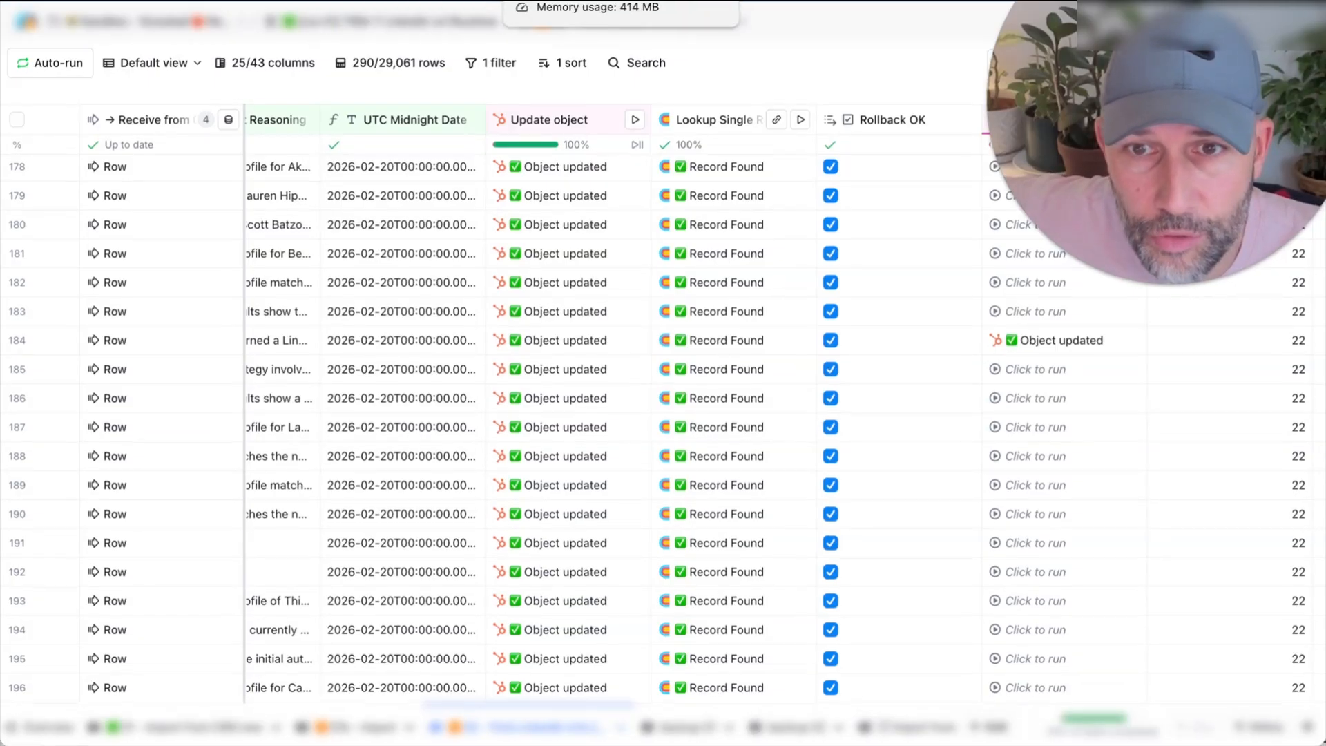
scroll(707, 350, "left", 10)
scroll(707, 349, "left", 5)
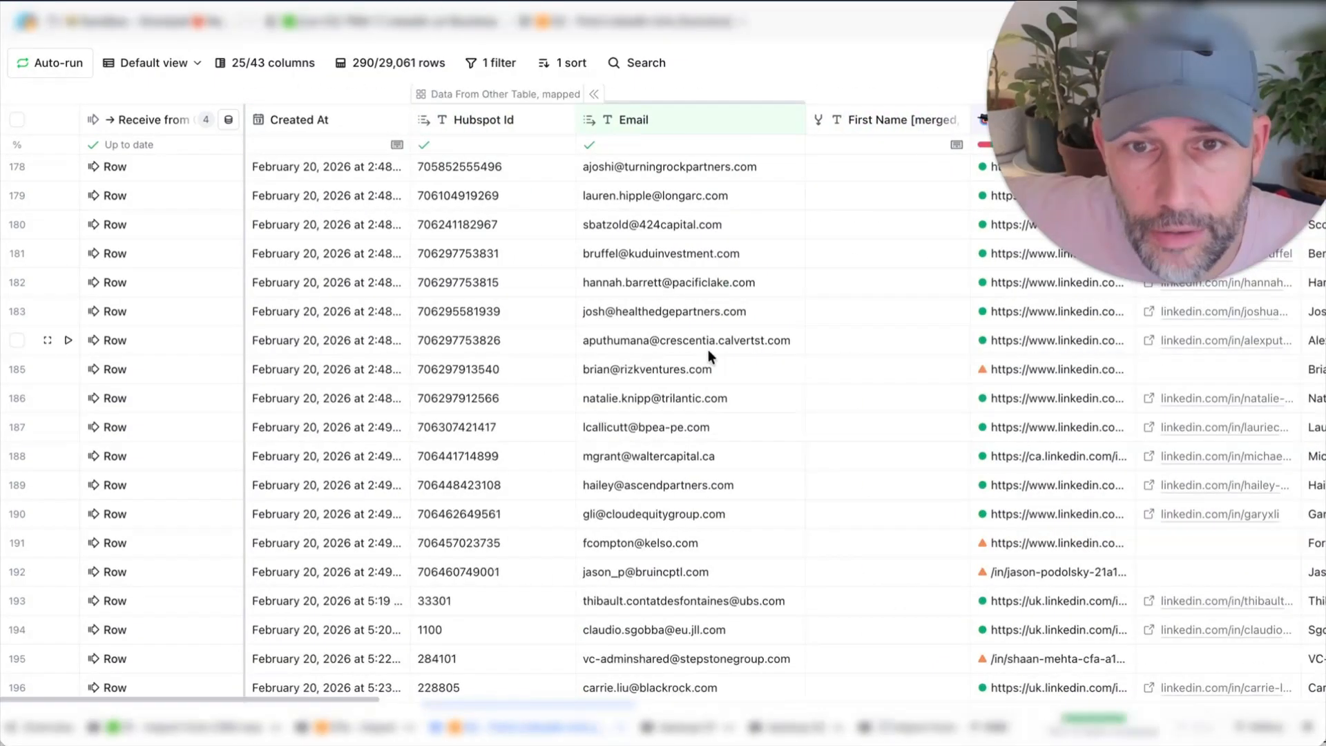
scroll(707, 349, "right", 15)
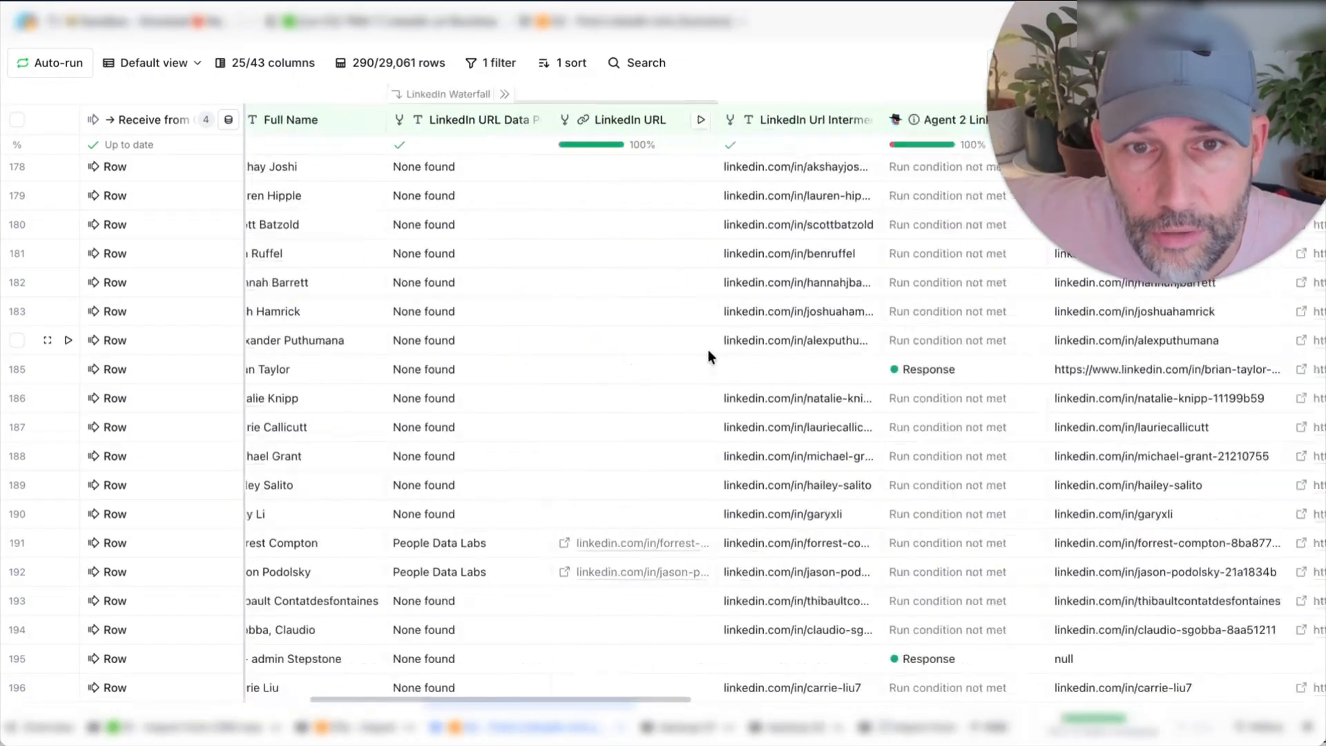
scroll(707, 349, "left", 5)
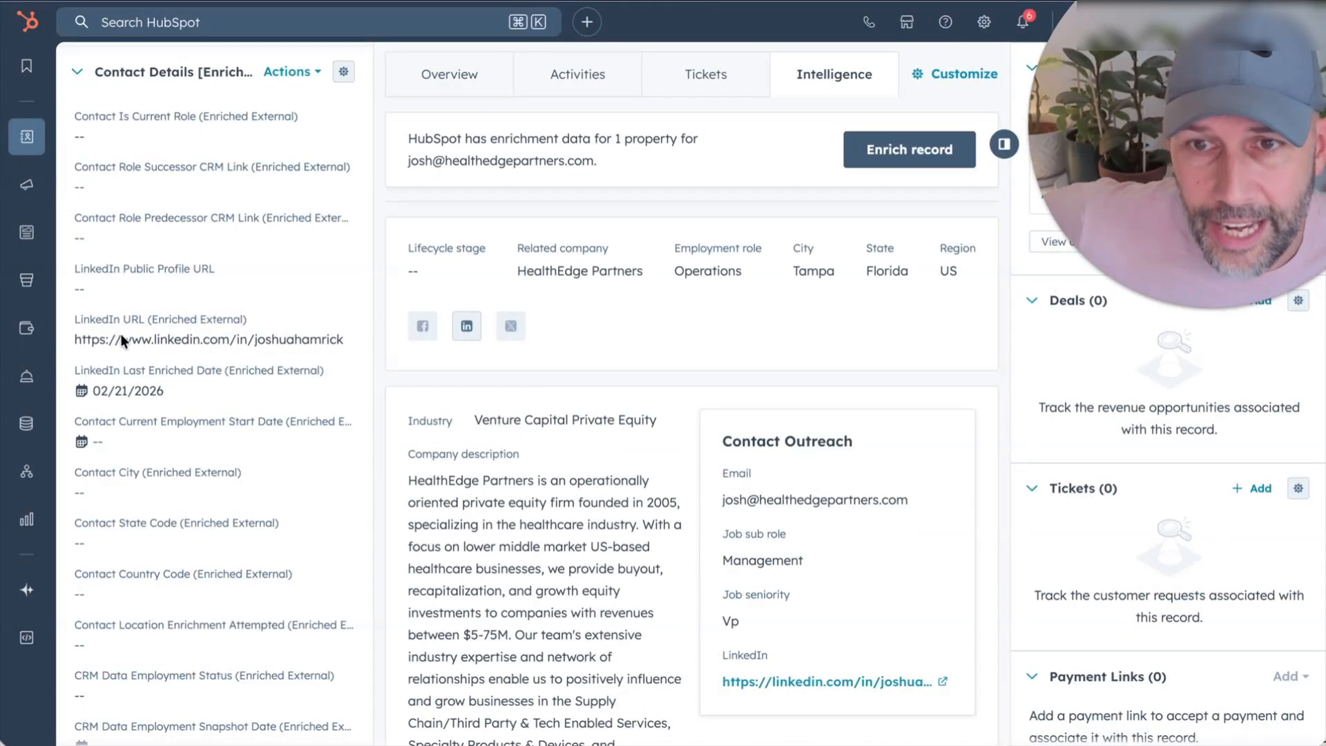
Switch to the contact's HubSpot record and examine its enriched LinkedIn URL and last enriched date properties
scroll(122, 334, "down", 3)
scroll(127, 345, "up", 3)
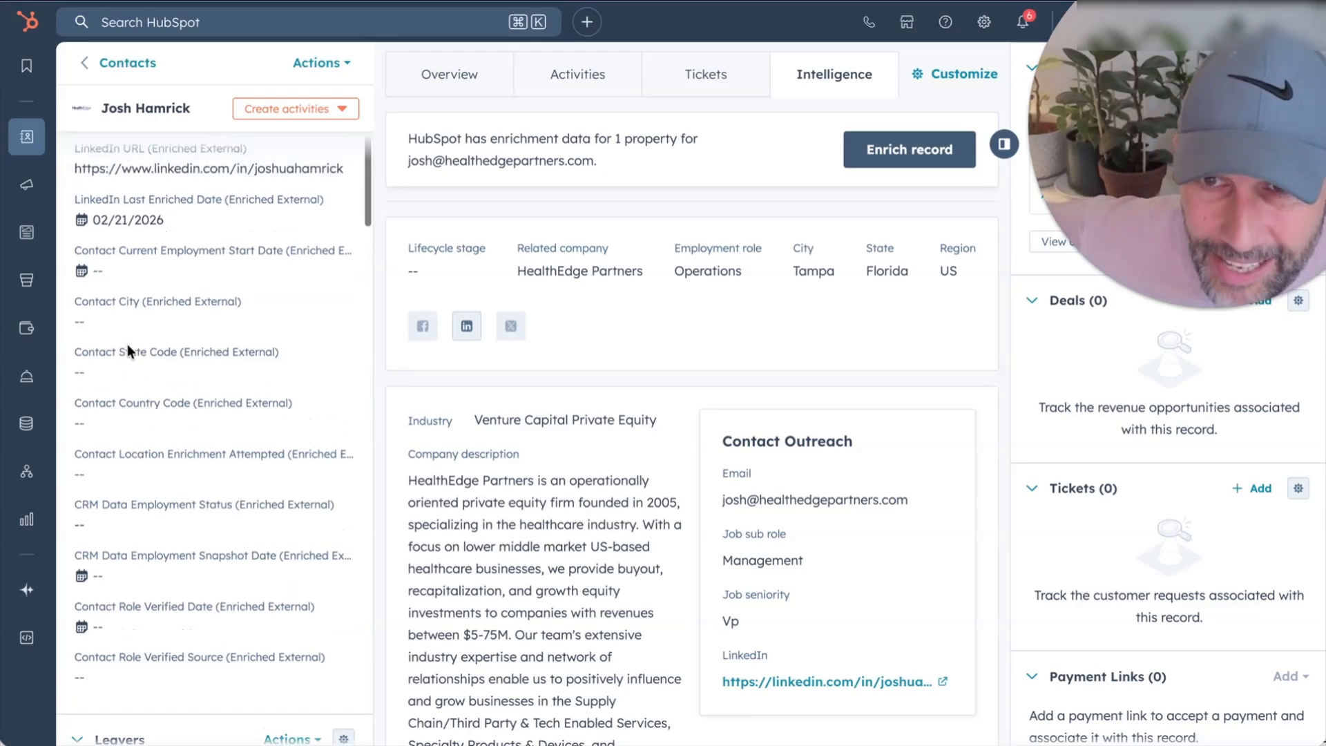
scroll(126, 342, "down", 5)
scroll(127, 344, "up", 10)
scroll(127, 342, "down", 10)
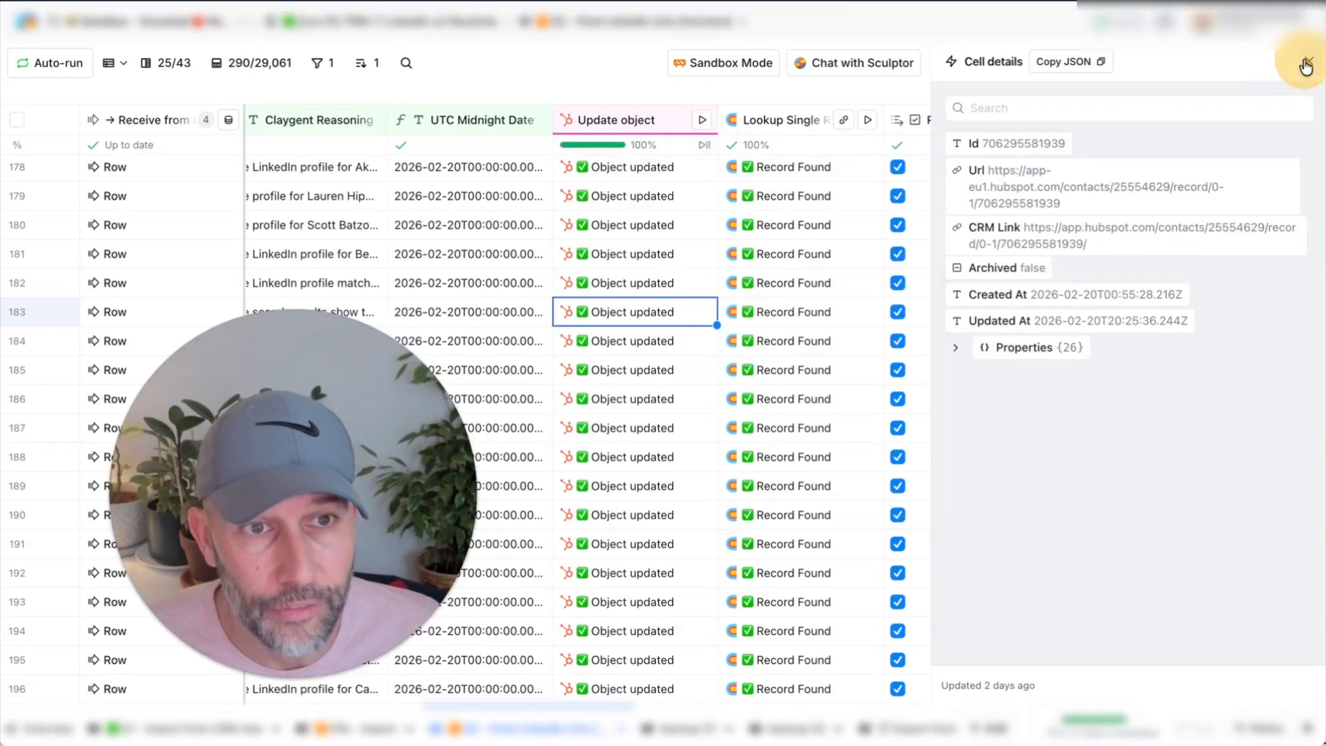
Return to the Clay table, inspect the cell details of the Update object result in row 183, and close them
left_click(1305, 66)
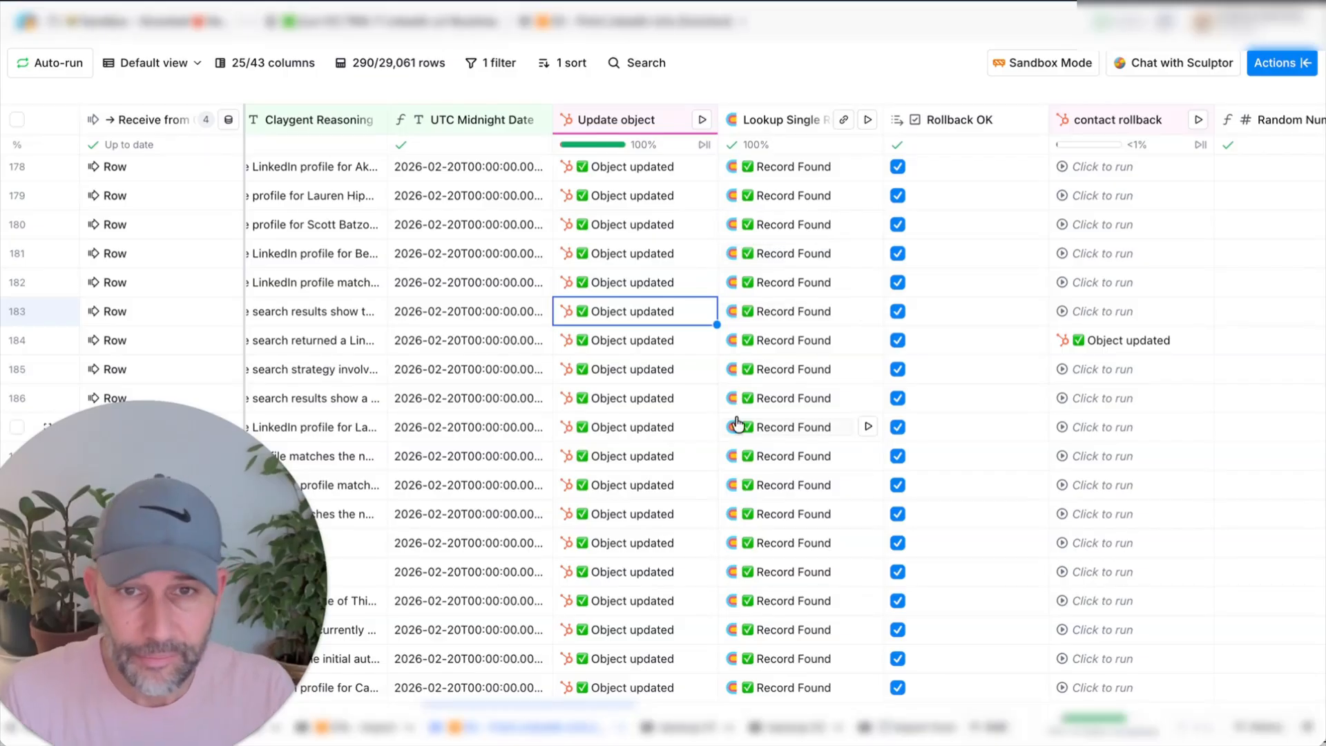
left_click(677, 307)
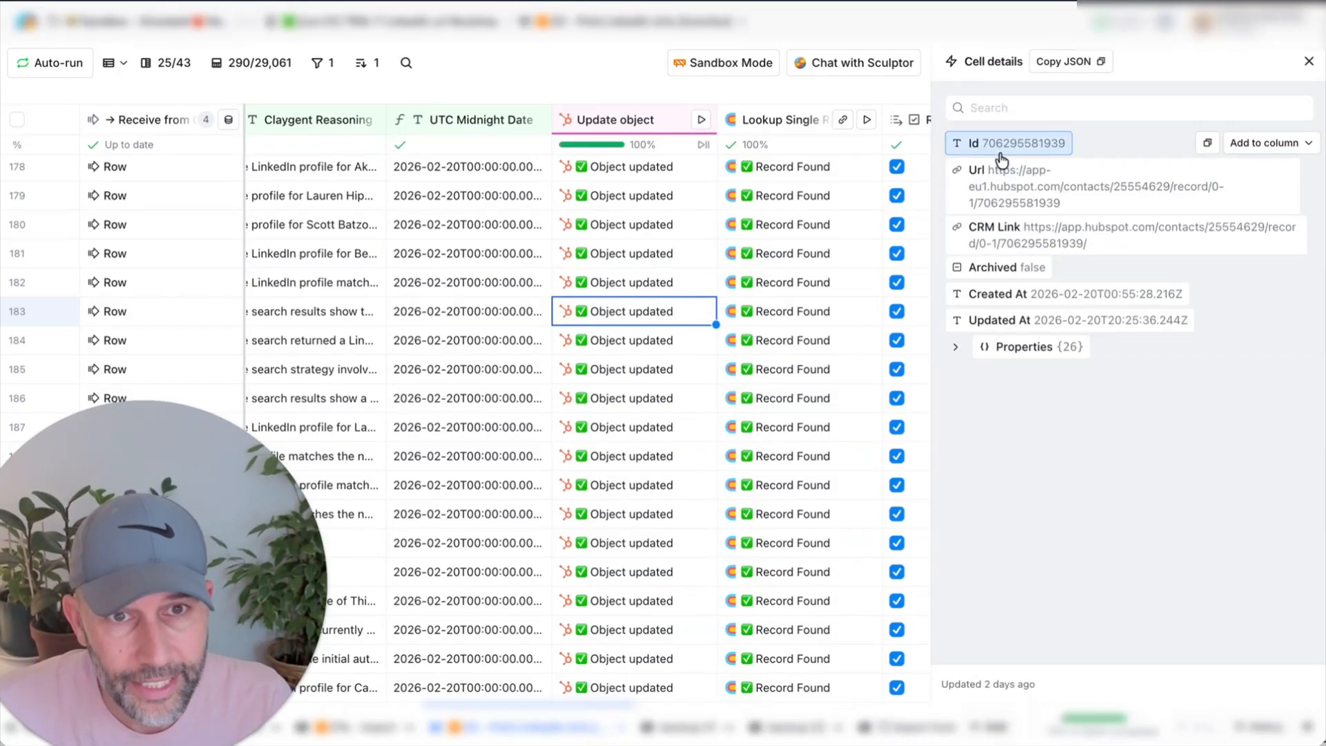
left_click(1307, 62)
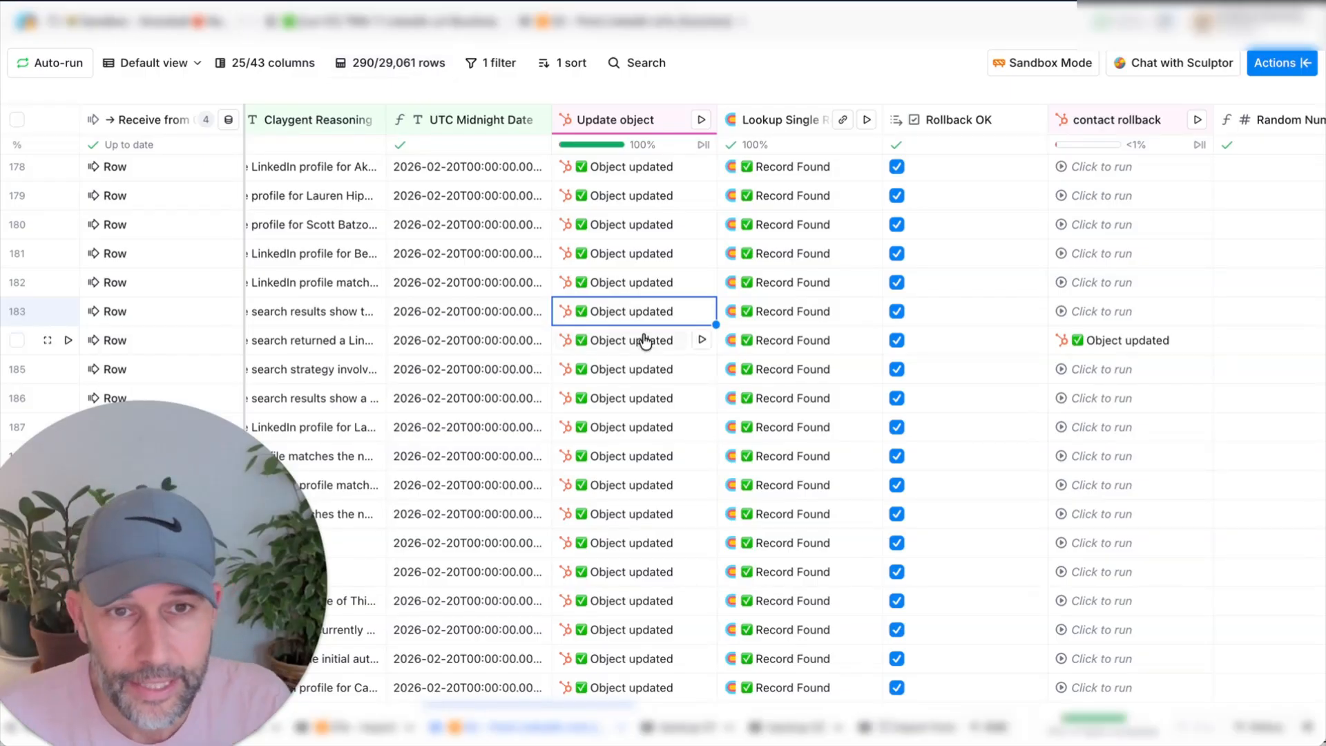
Compare the Lookup Single Row results with the Rollback OK checkboxes around rows 162 to 188
scroll(645, 341, "up", 5)
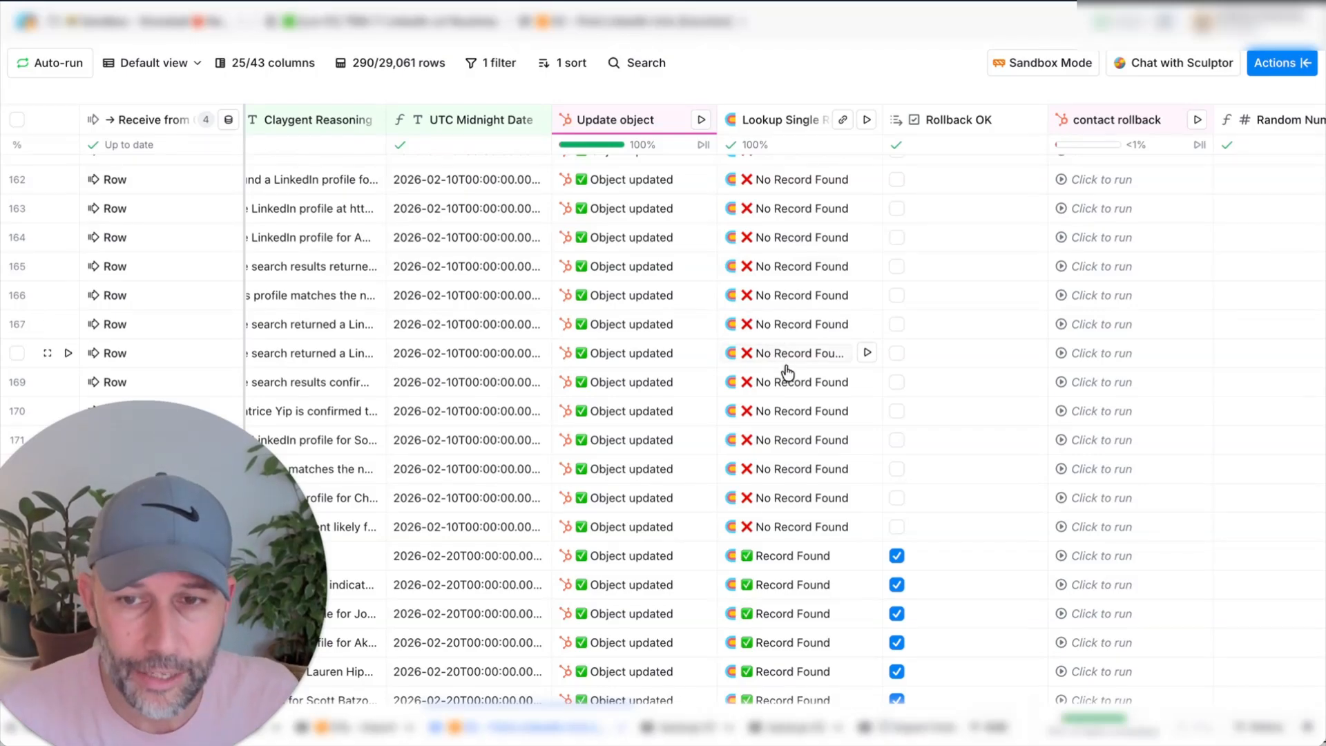
scroll(817, 448, "down", 2)
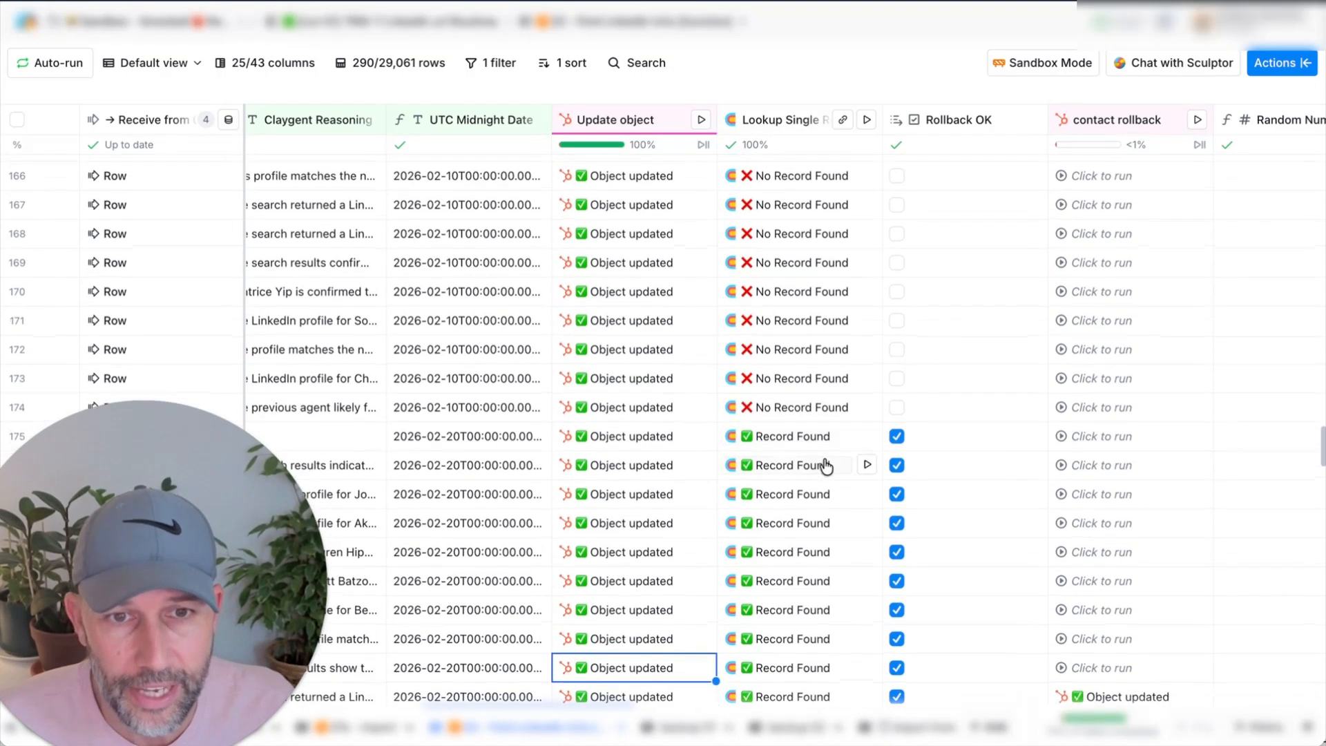
scroll(826, 467, "down", 3)
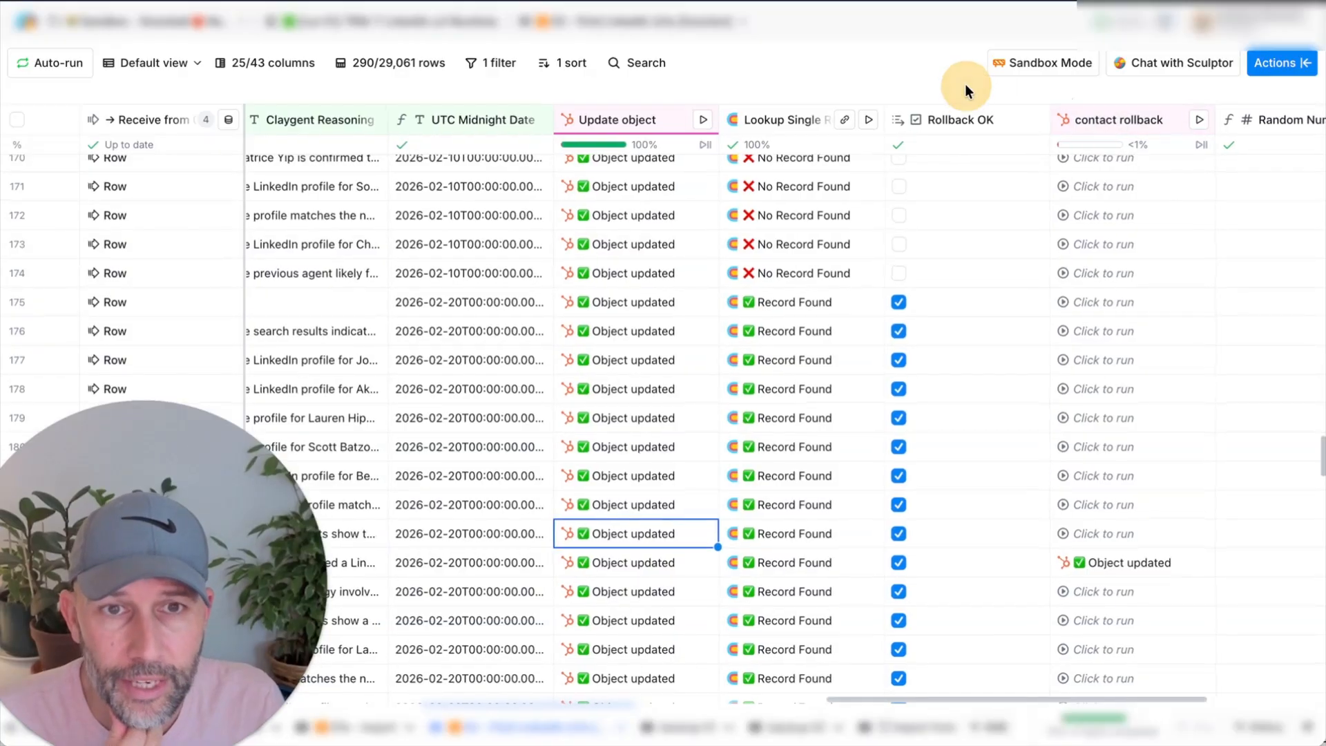
Open the contact rollback column's settings, show only mapped fields and examine the Conditional Blank mappings of the LinkedIn properties
left_click(1110, 121)
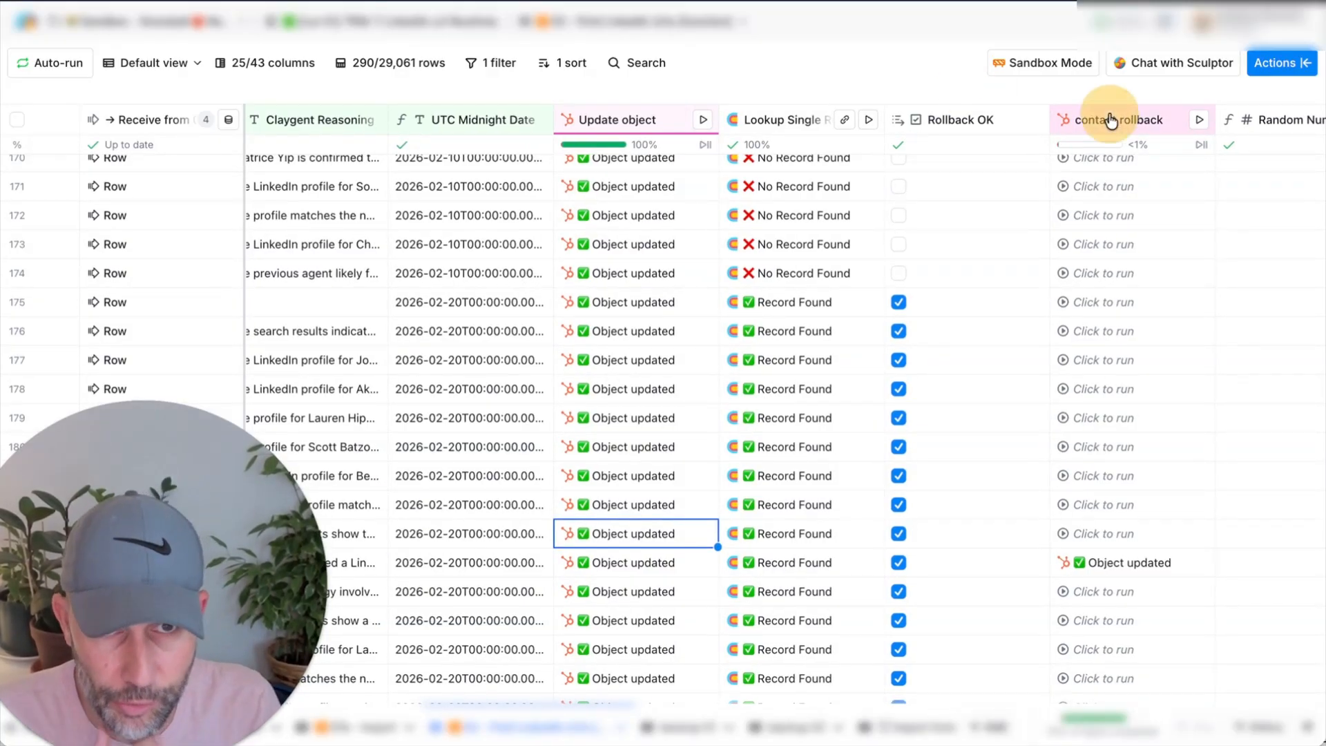
left_click(1087, 202)
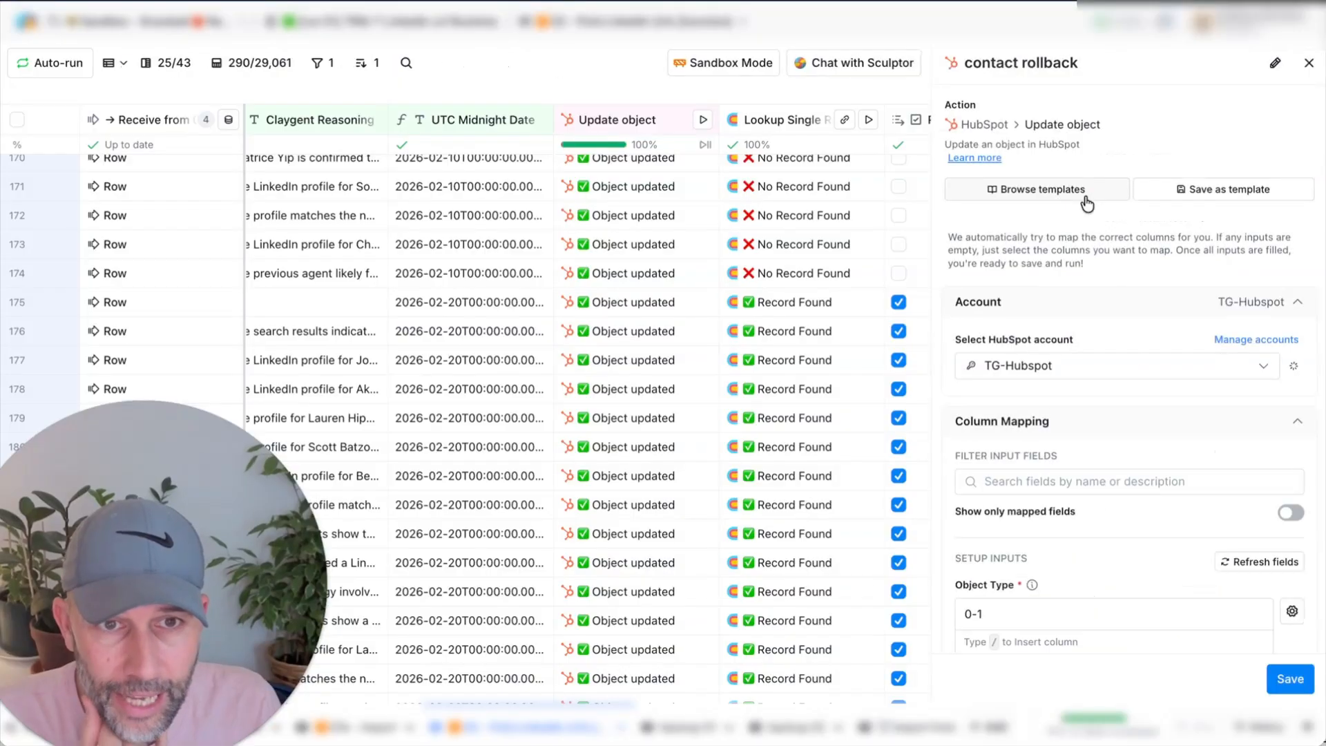
scroll(1145, 388, "down", 6)
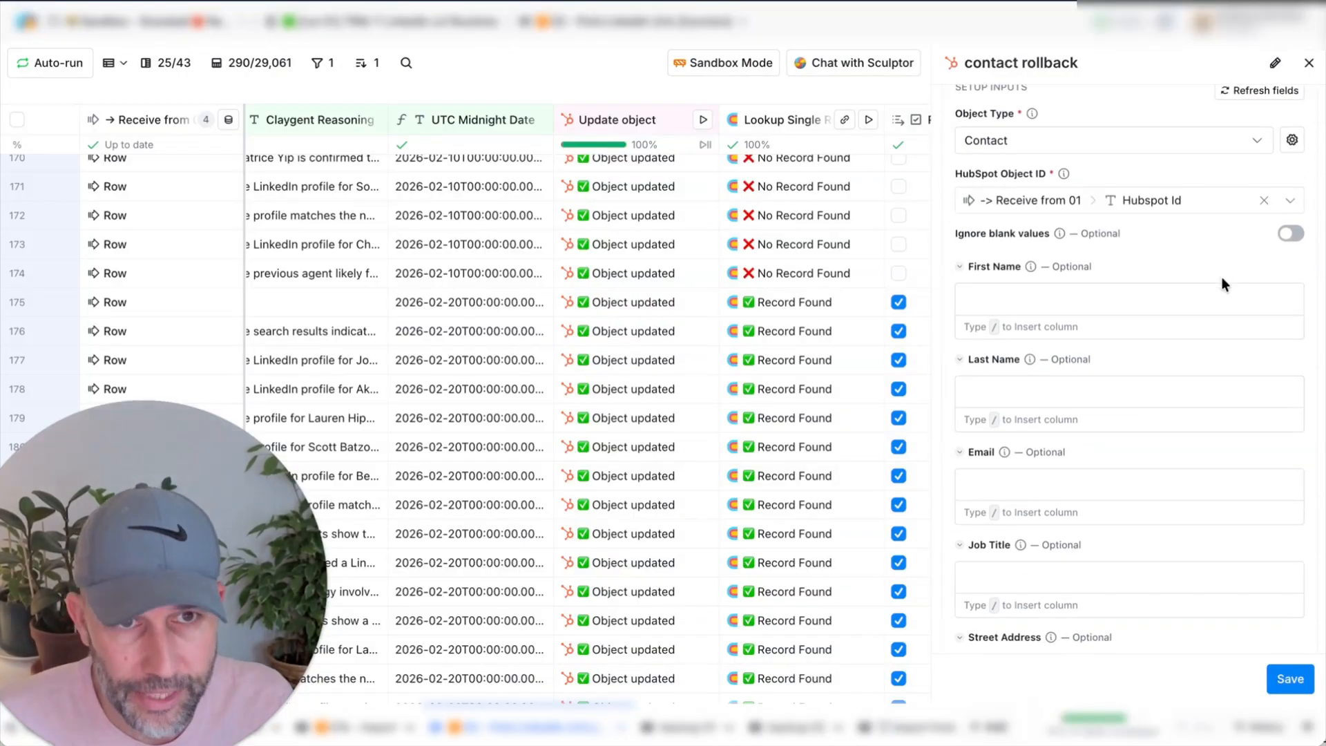
scroll(1221, 276, "up", 5)
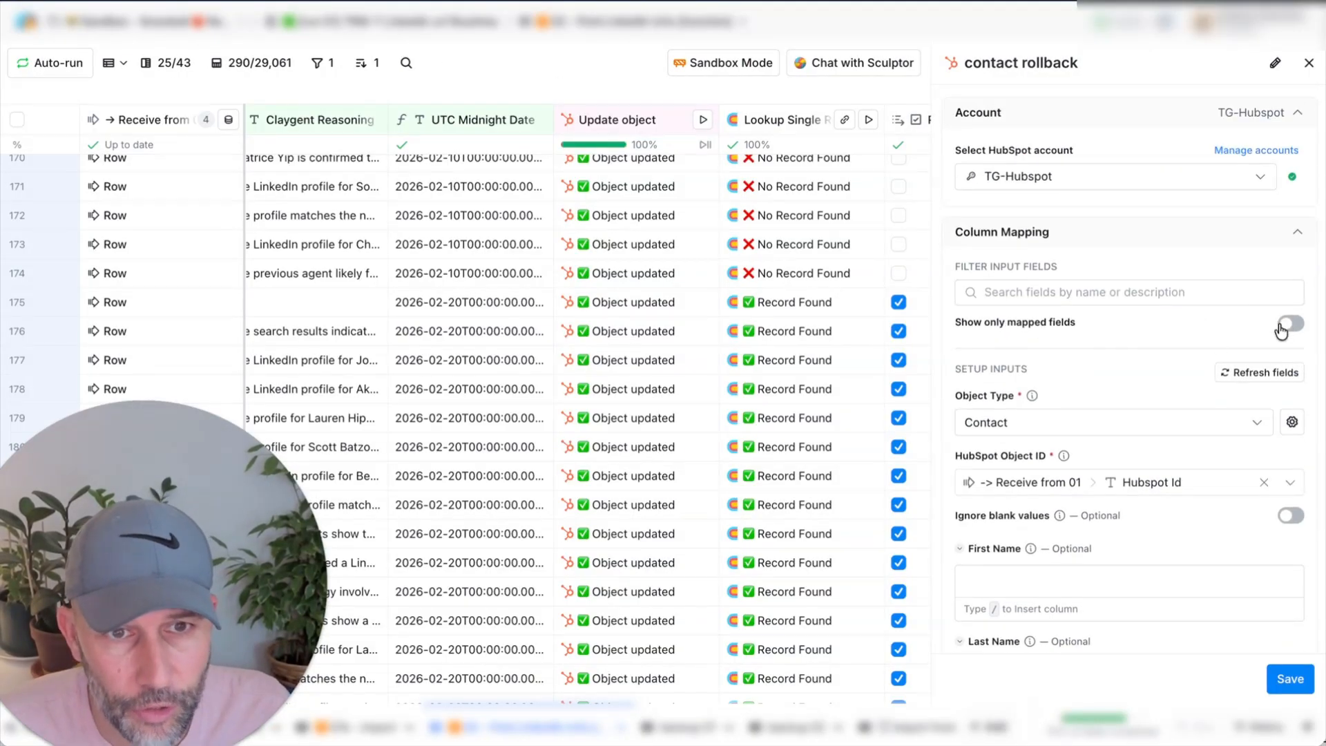
left_click(1291, 322)
scroll(1023, 339, "down", 4)
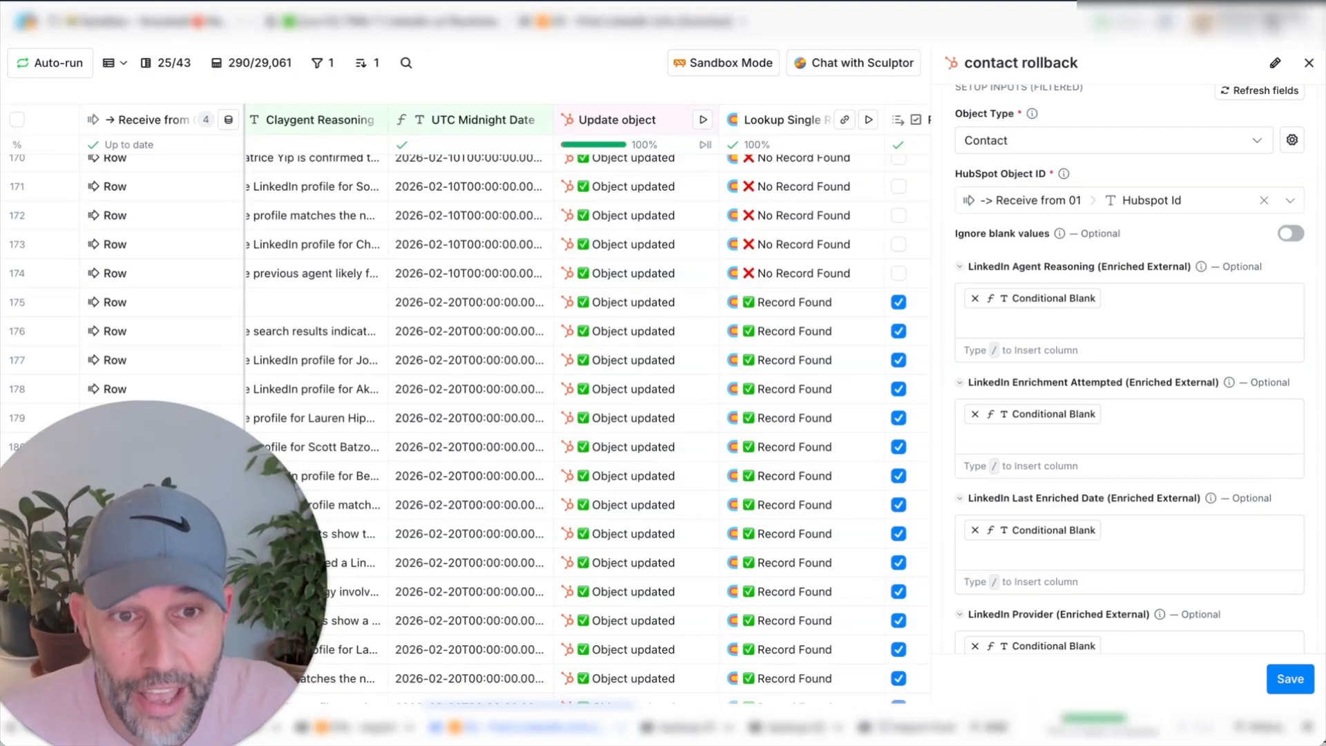
scroll(1086, 276, "down", 3)
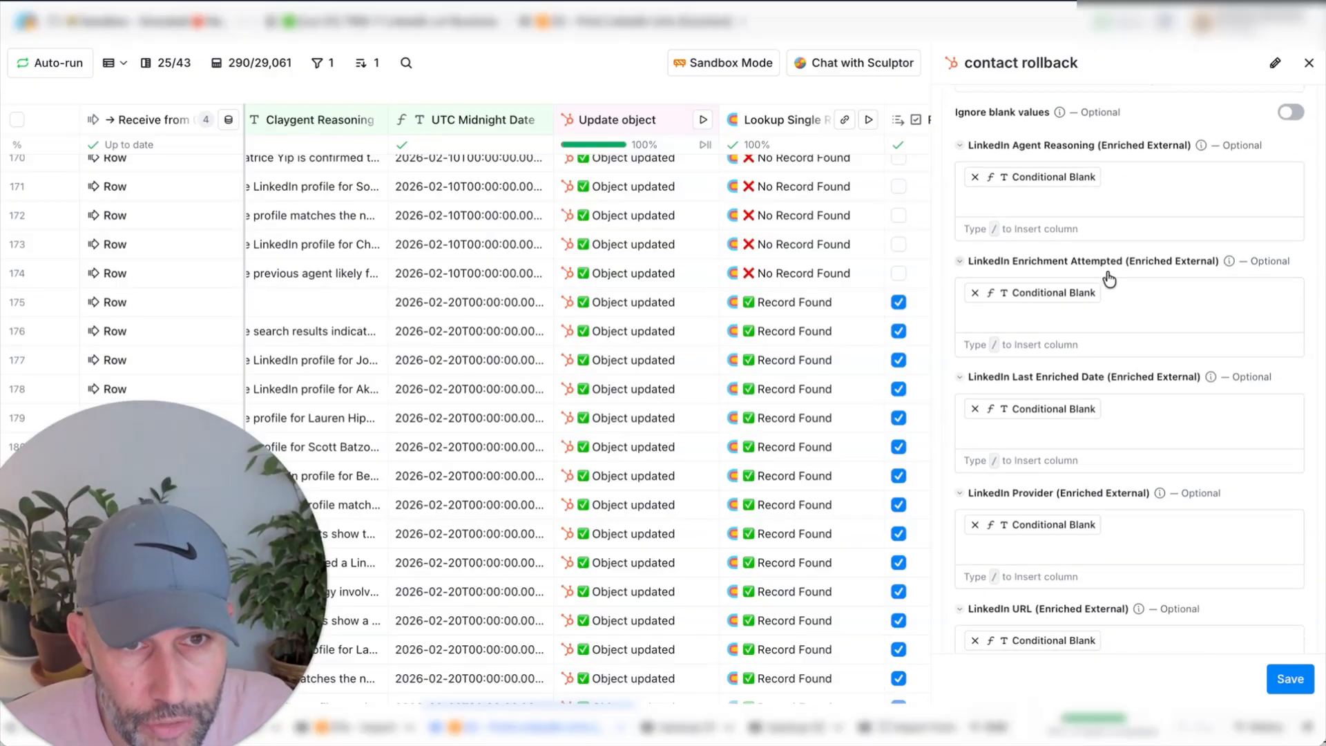
scroll(1208, 238, "up", 3)
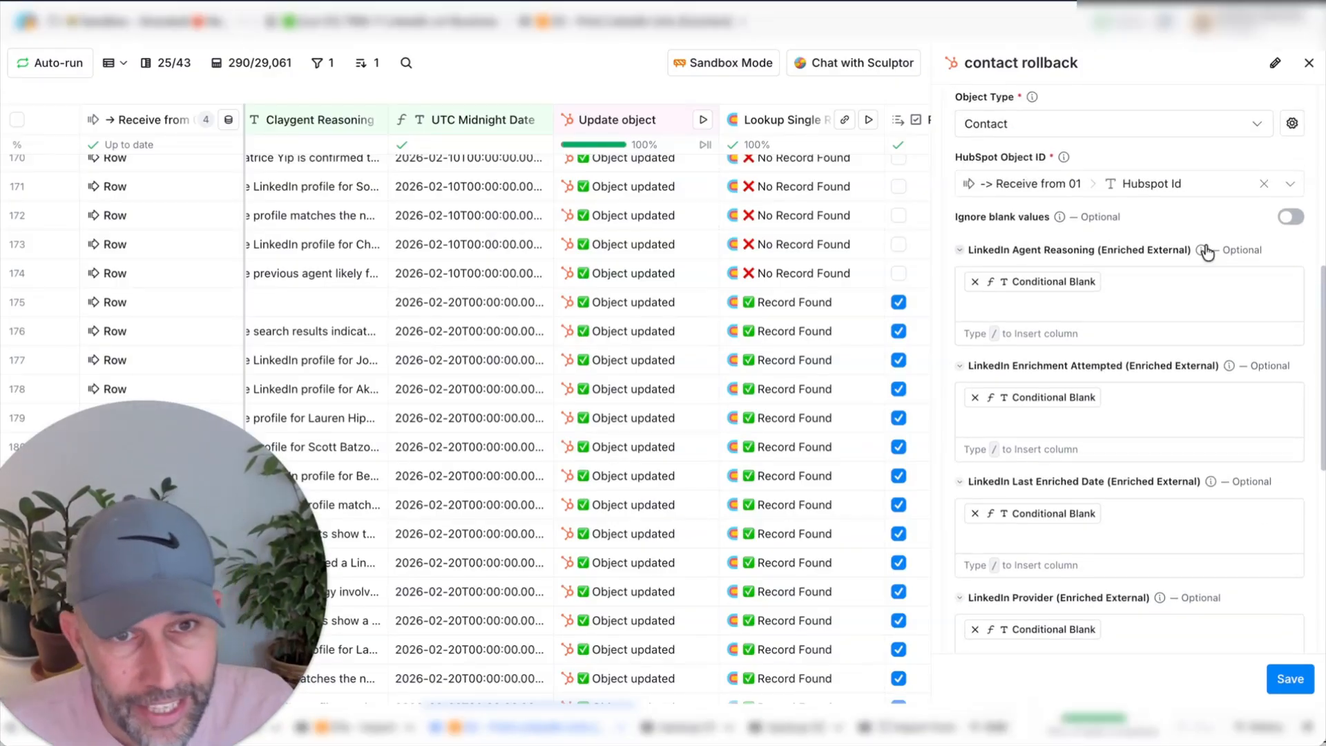
scroll(1236, 230, "up", 1)
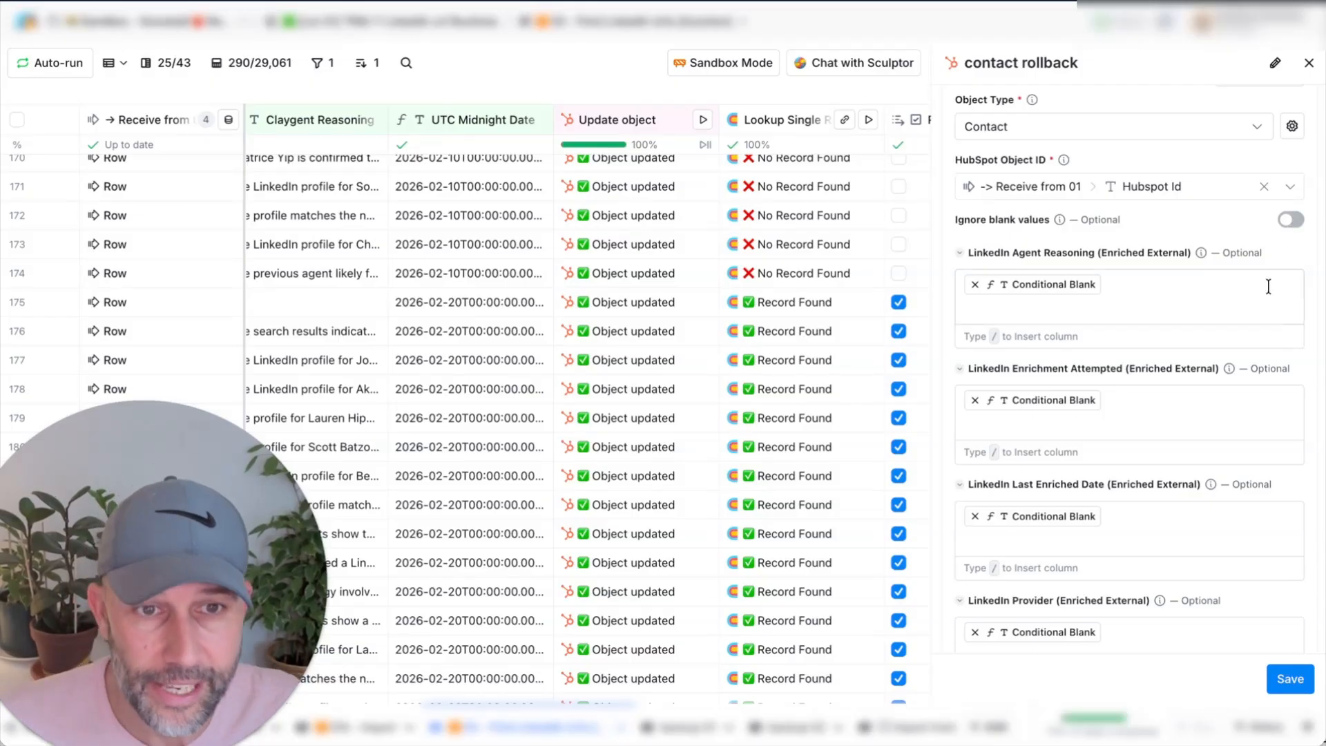
left_click(1223, 306)
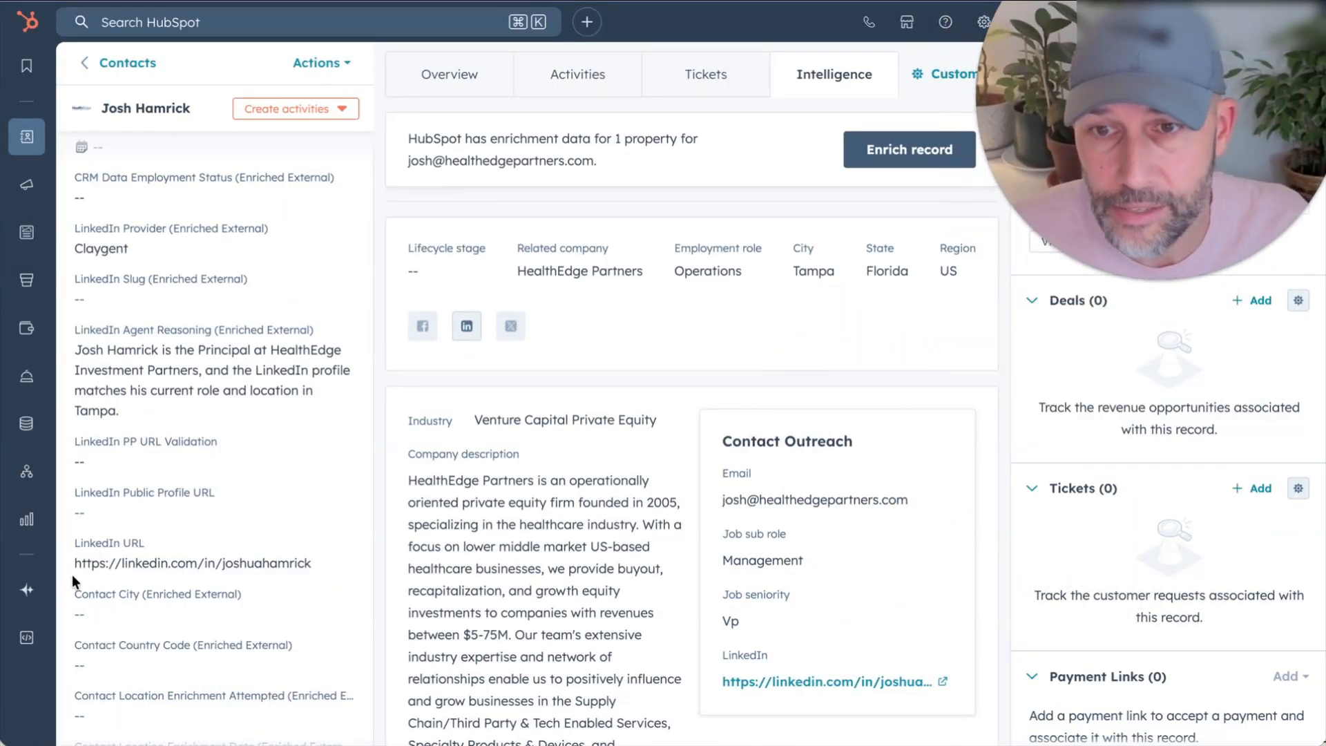
Check the contact's HubSpot record for the enriched LinkedIn provider, agent reasoning, URL and last enriched date properties
scroll(127, 582, "down", 15)
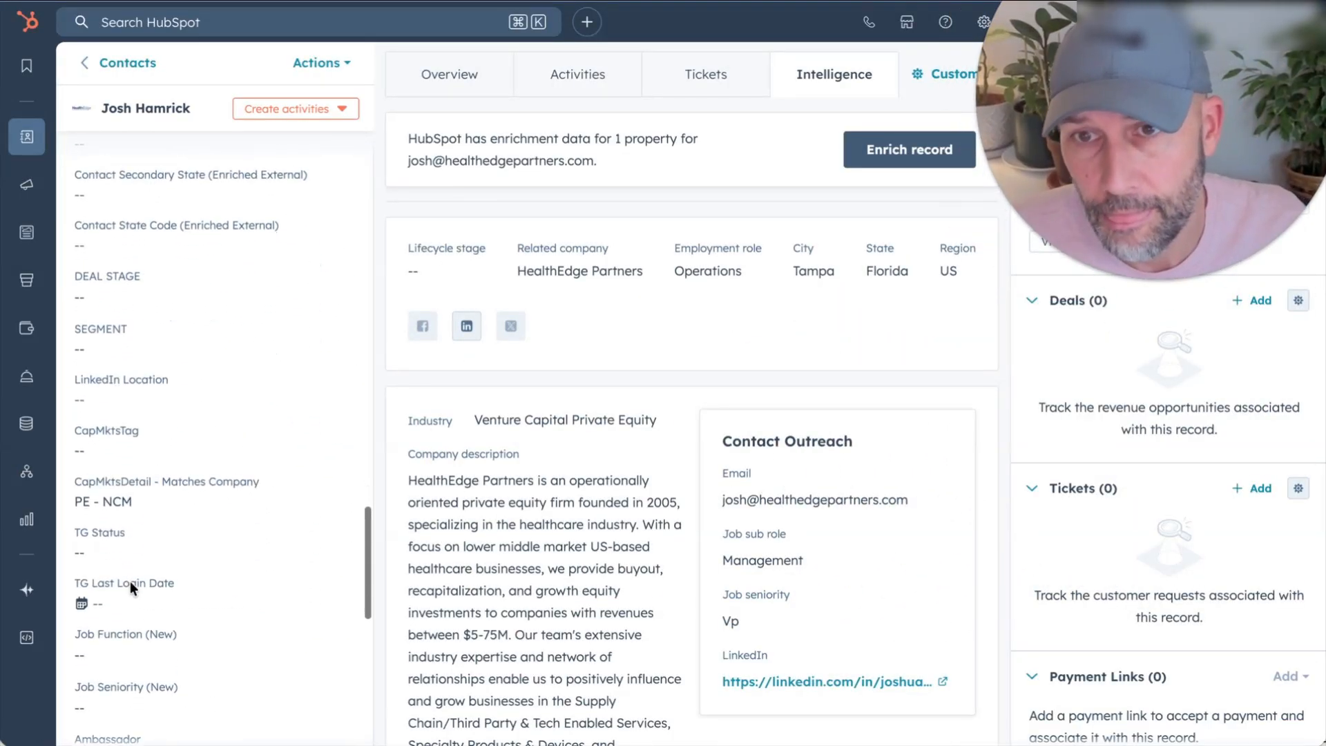
scroll(129, 581, "down", 10)
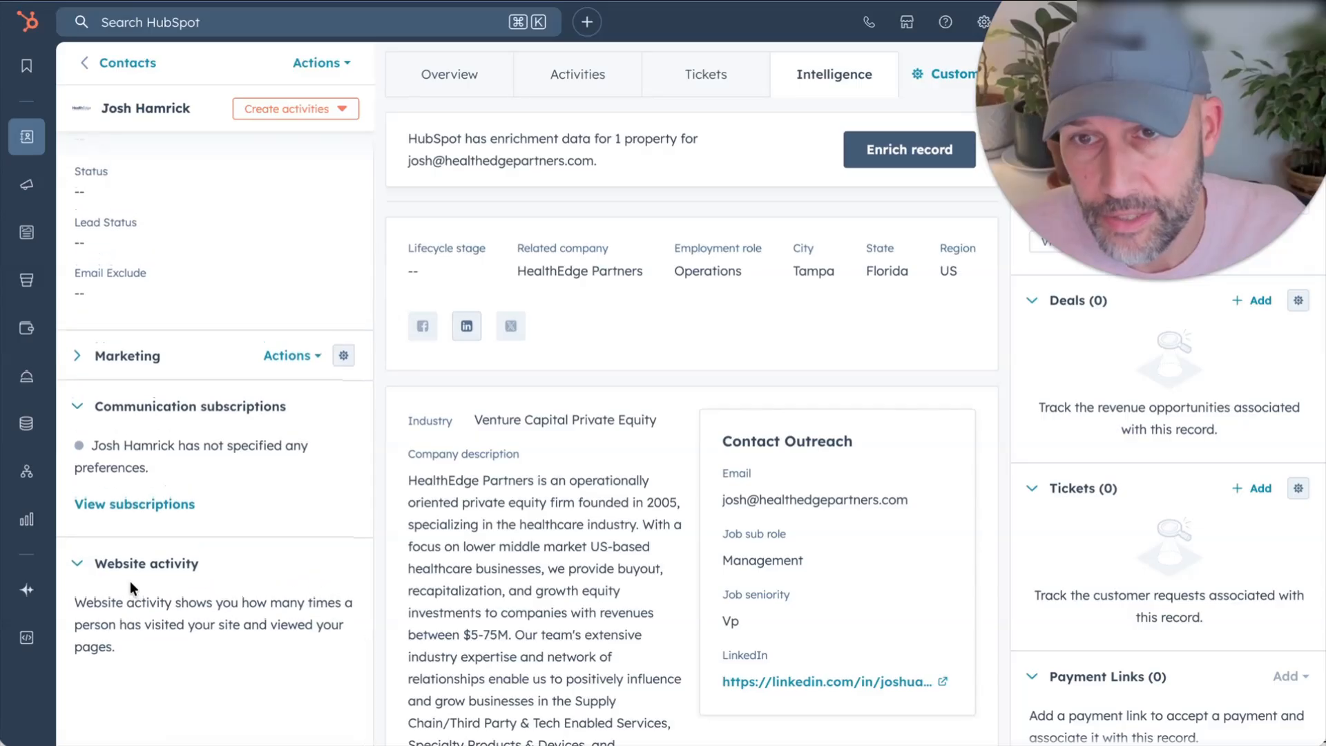
scroll(133, 581, "up", 10)
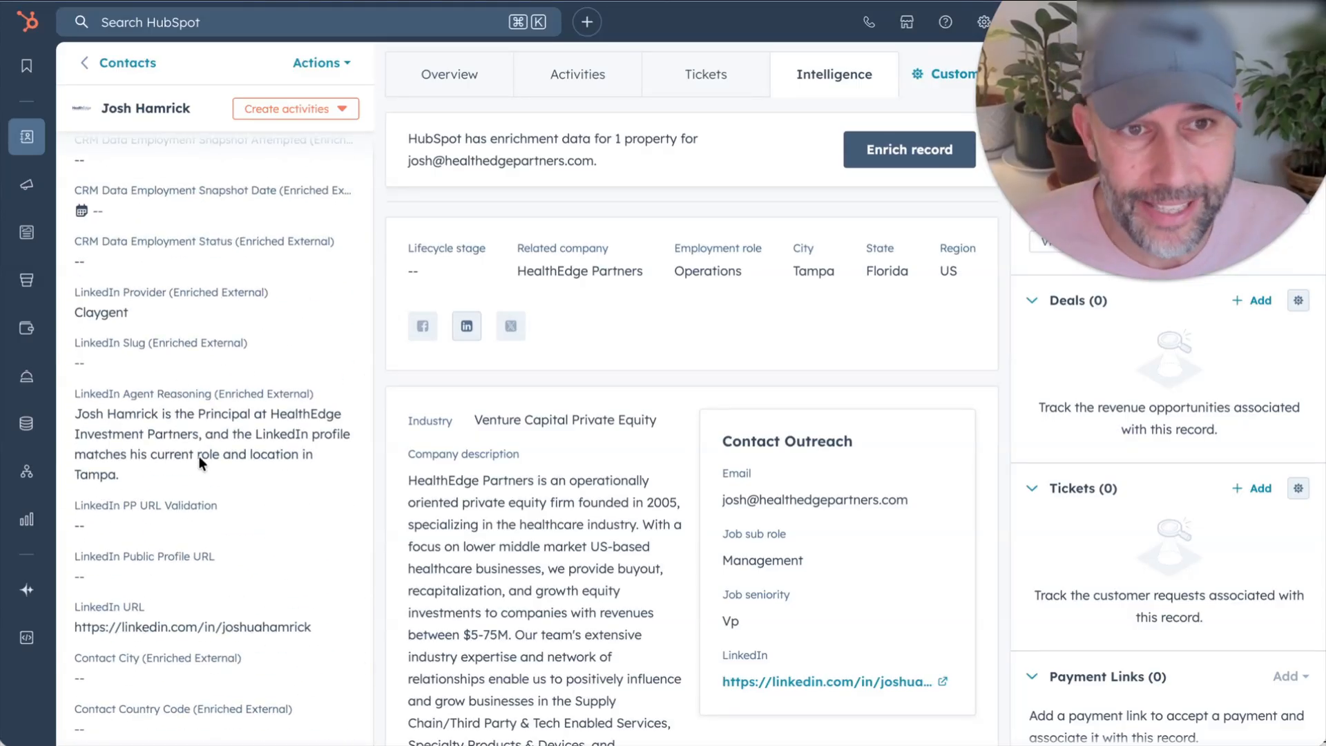
scroll(212, 478, "up", 10)
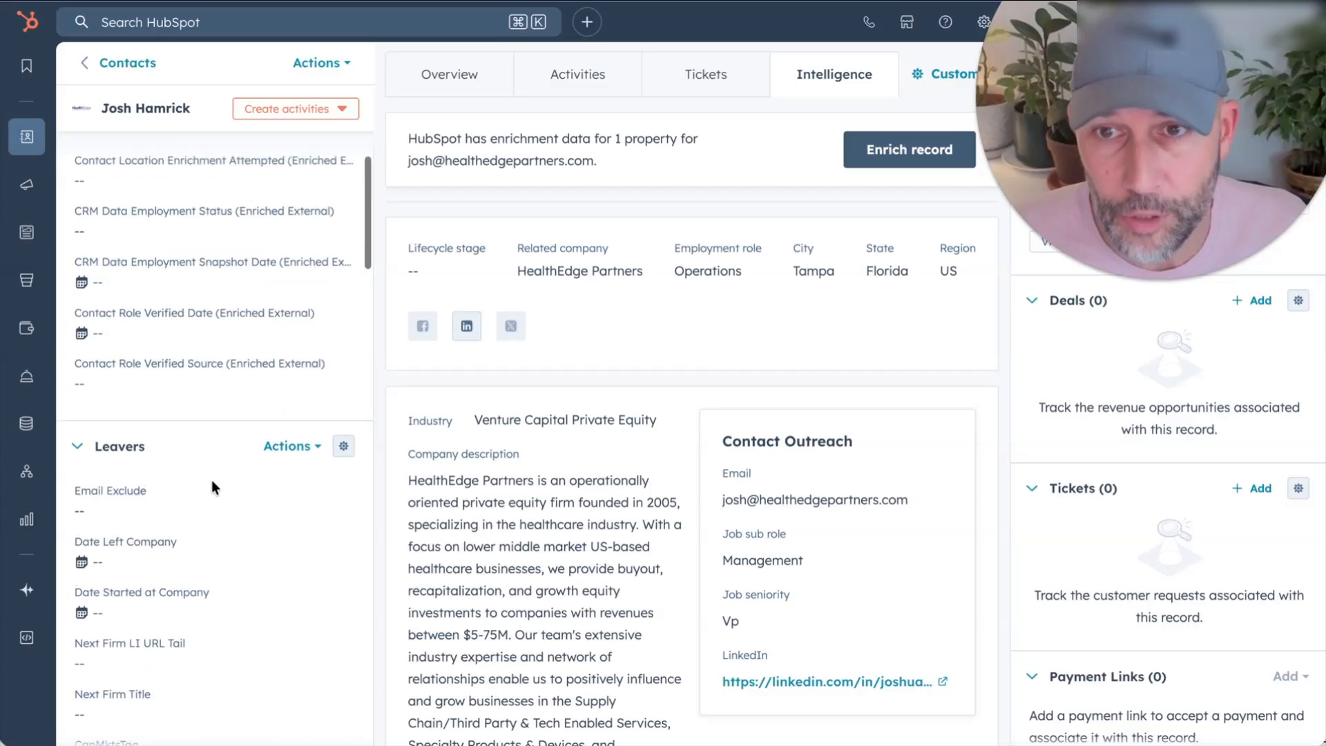
scroll(211, 479, "up", 8)
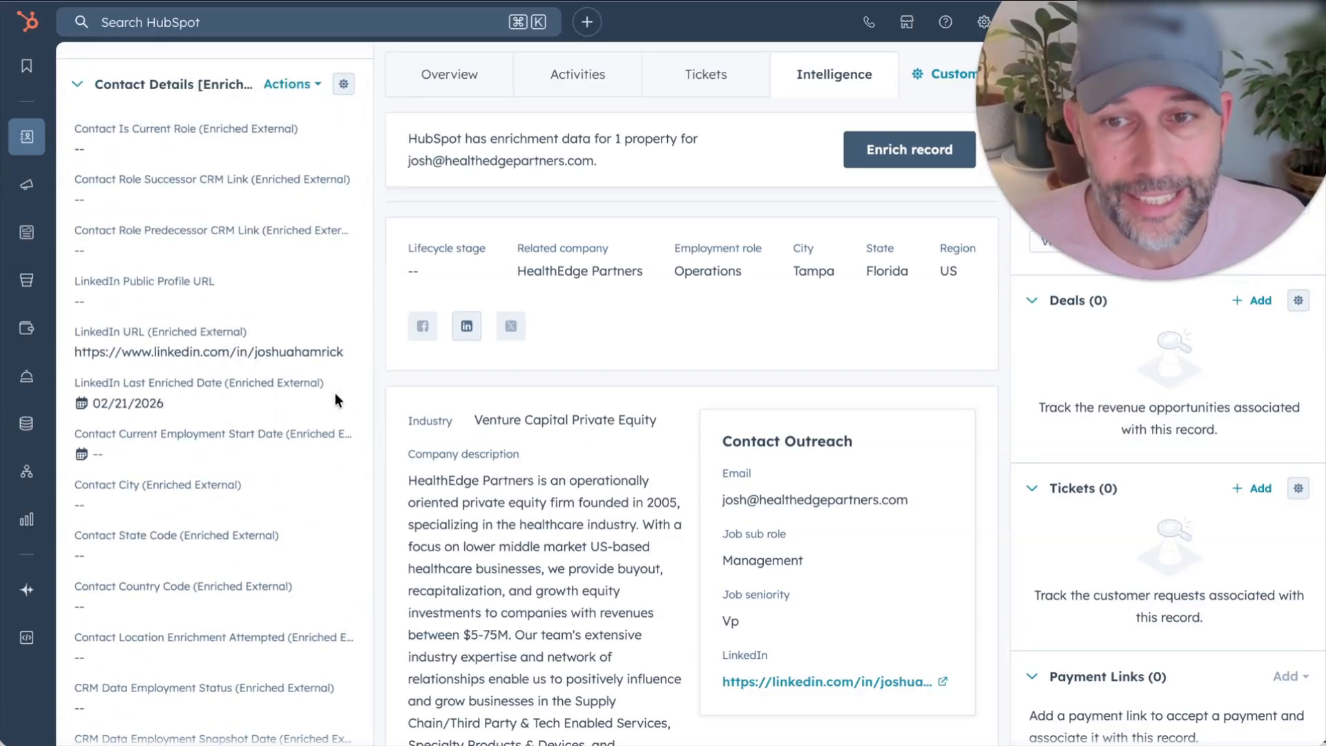
left_click(1023, 81)
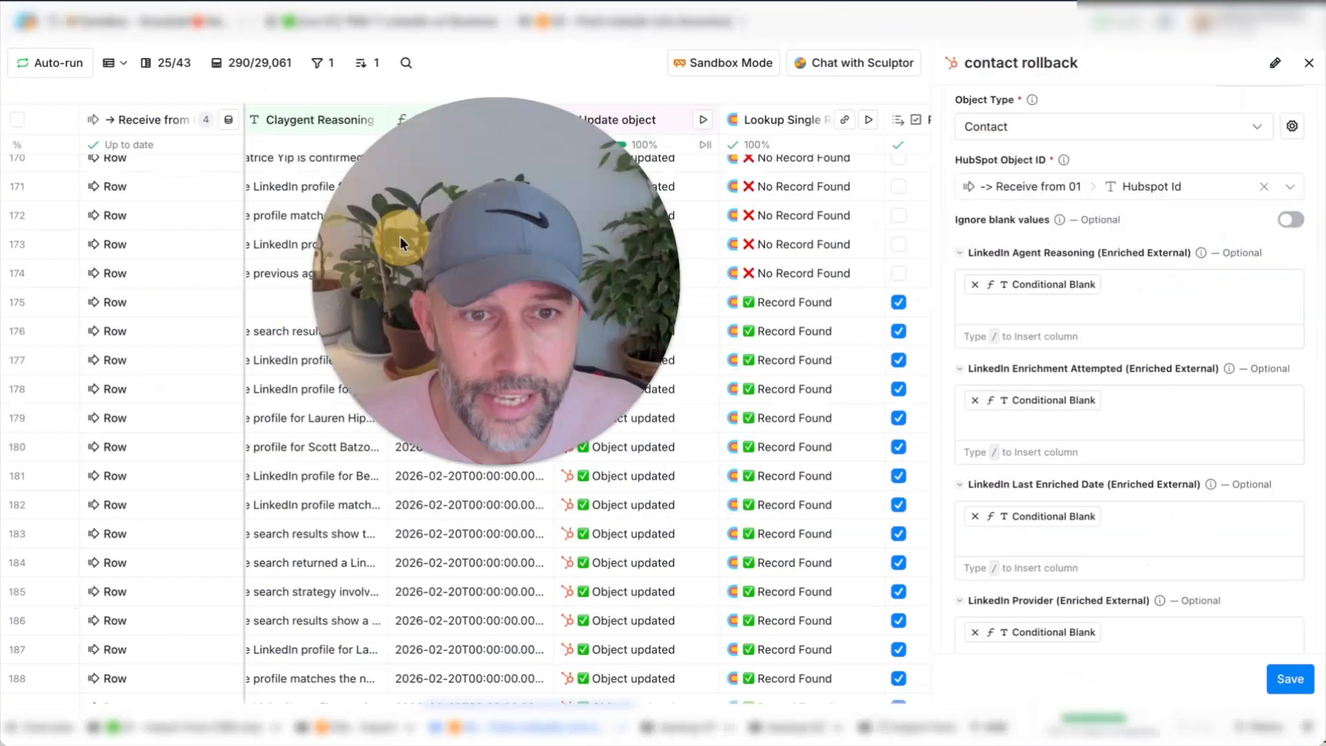
left_click_drag(400, 243, 70, 569)
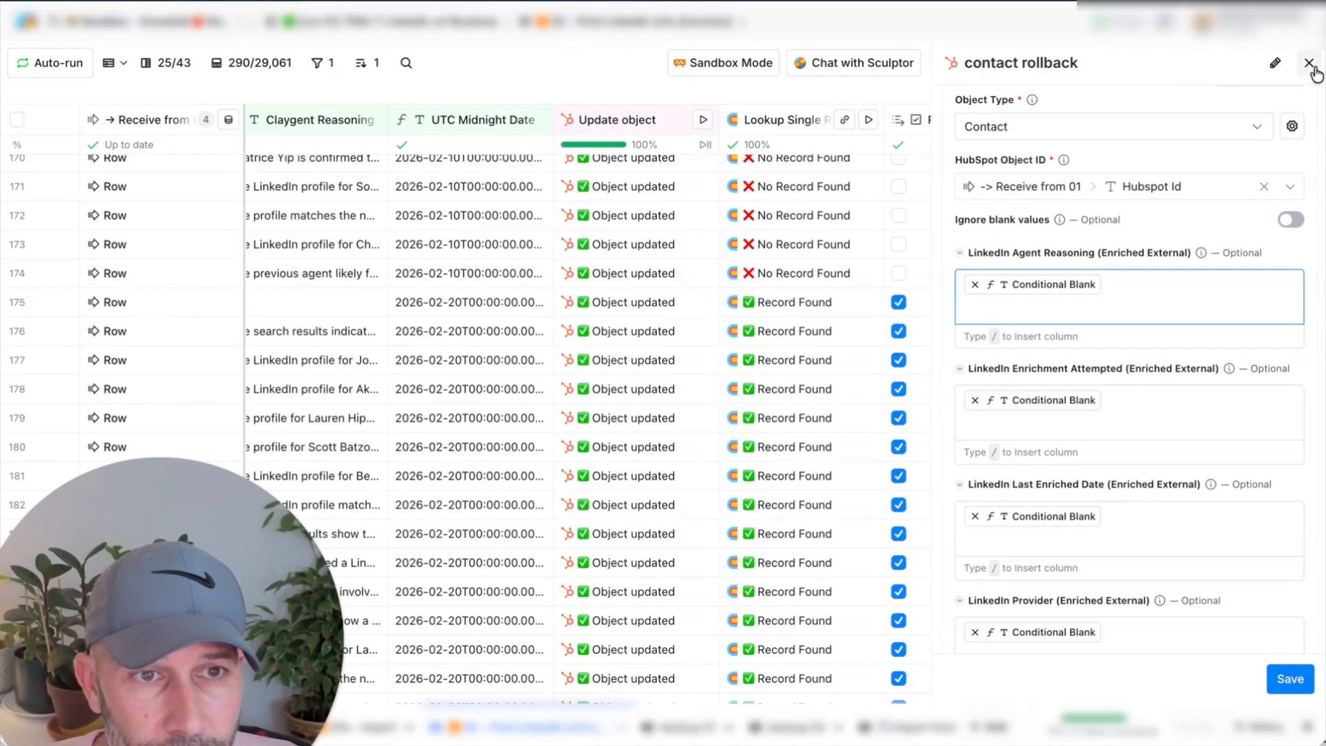
Try replacing the Conditional Blank mapping in the LinkedIn Agent Reasoning field with empty quotes, and discard the changes
mouse_move(1052, 283)
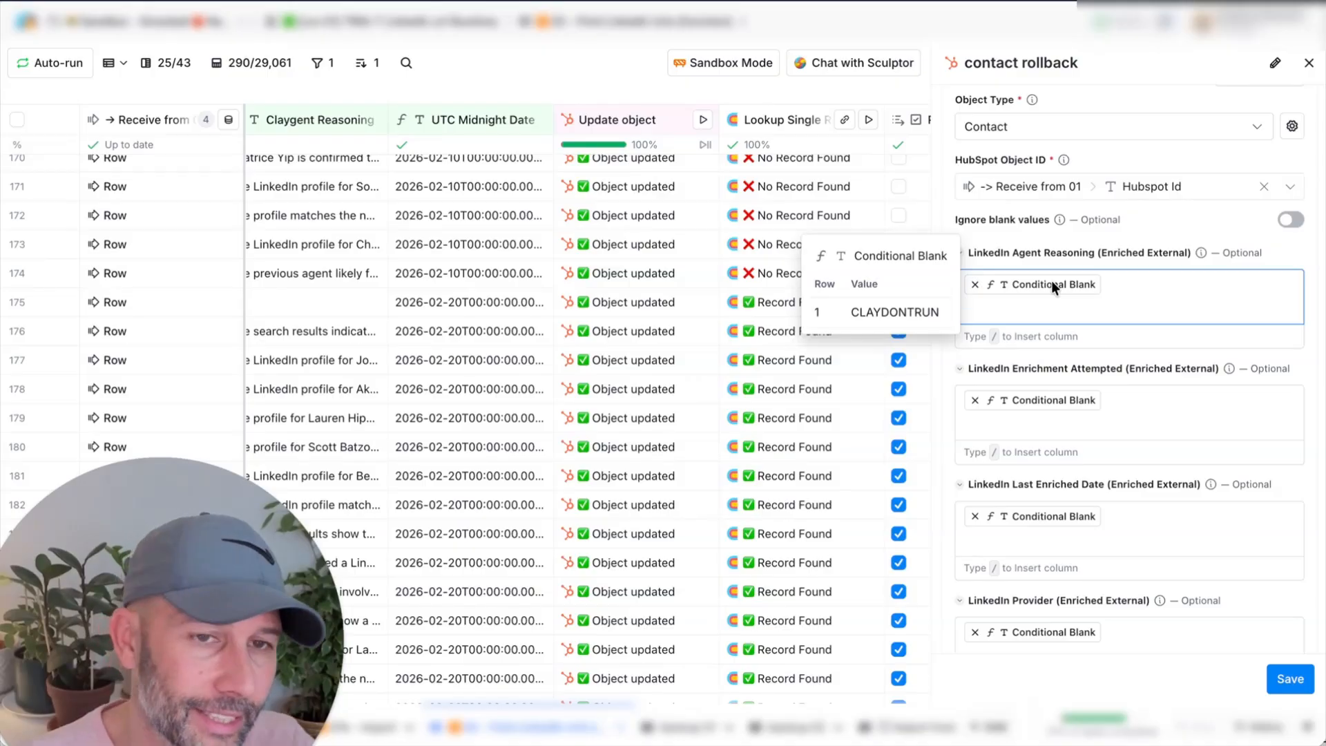
left_click(1127, 292)
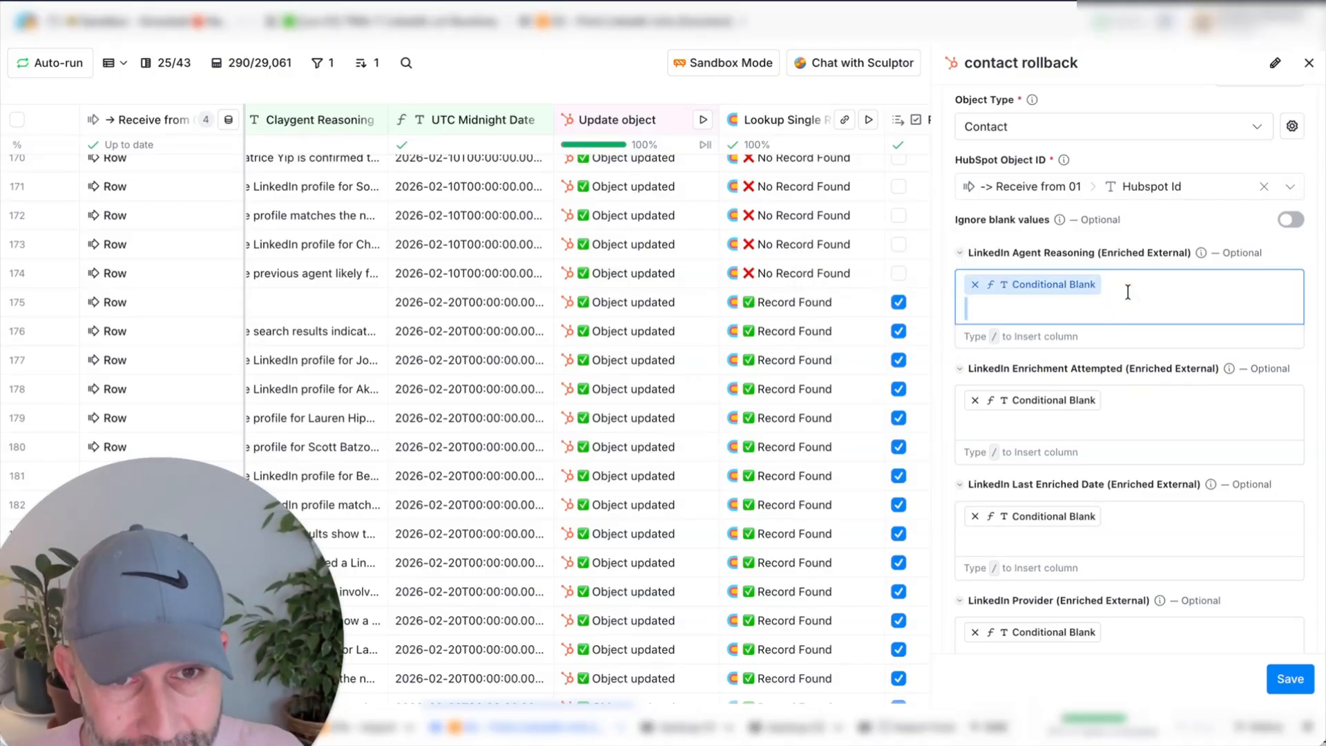
key("BackSpace")
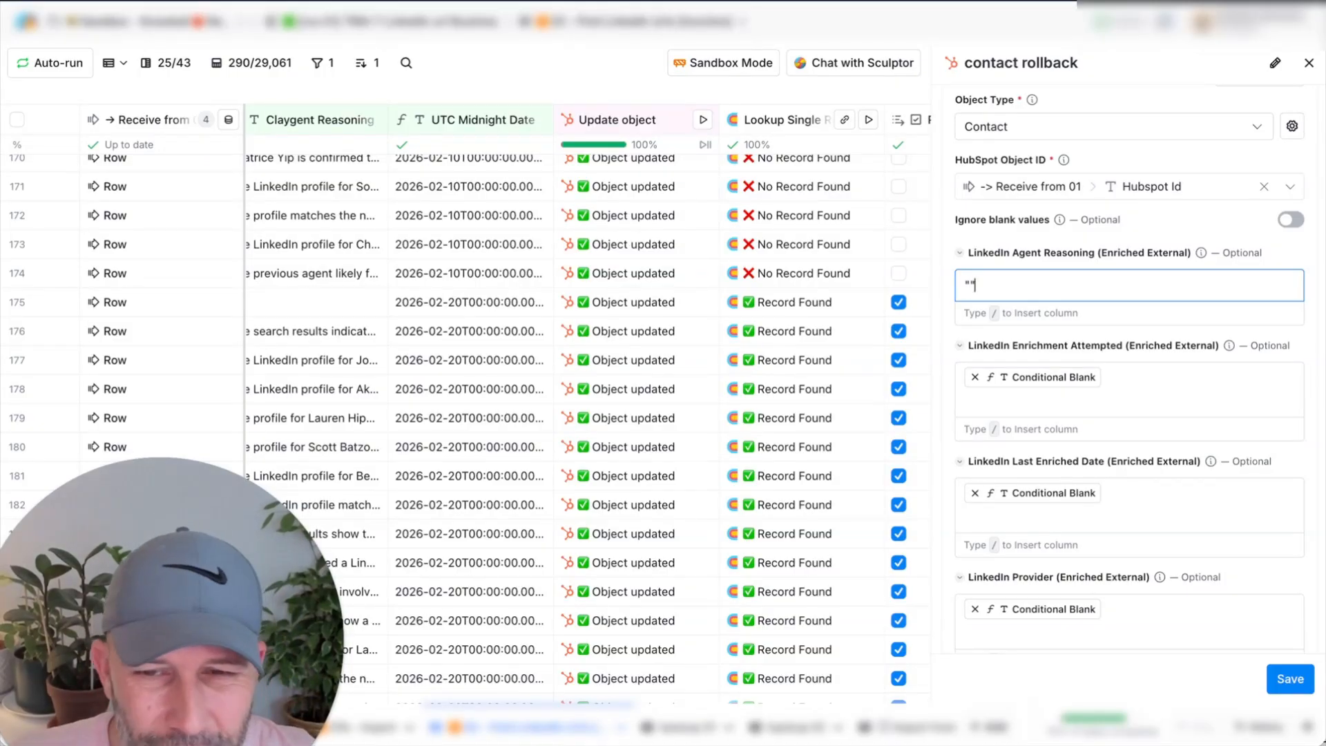
key("BackSpace")
key("BackSpace")
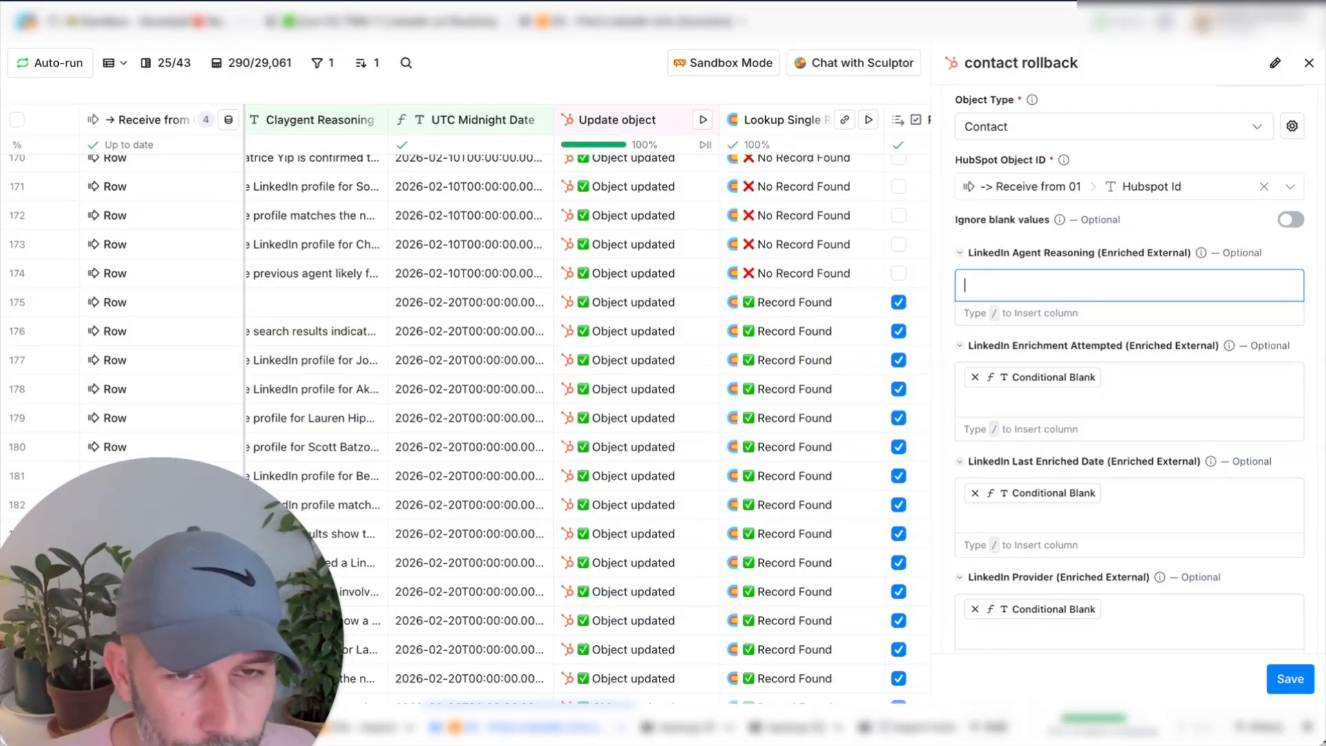
left_click(1307, 64)
left_click(680, 272)
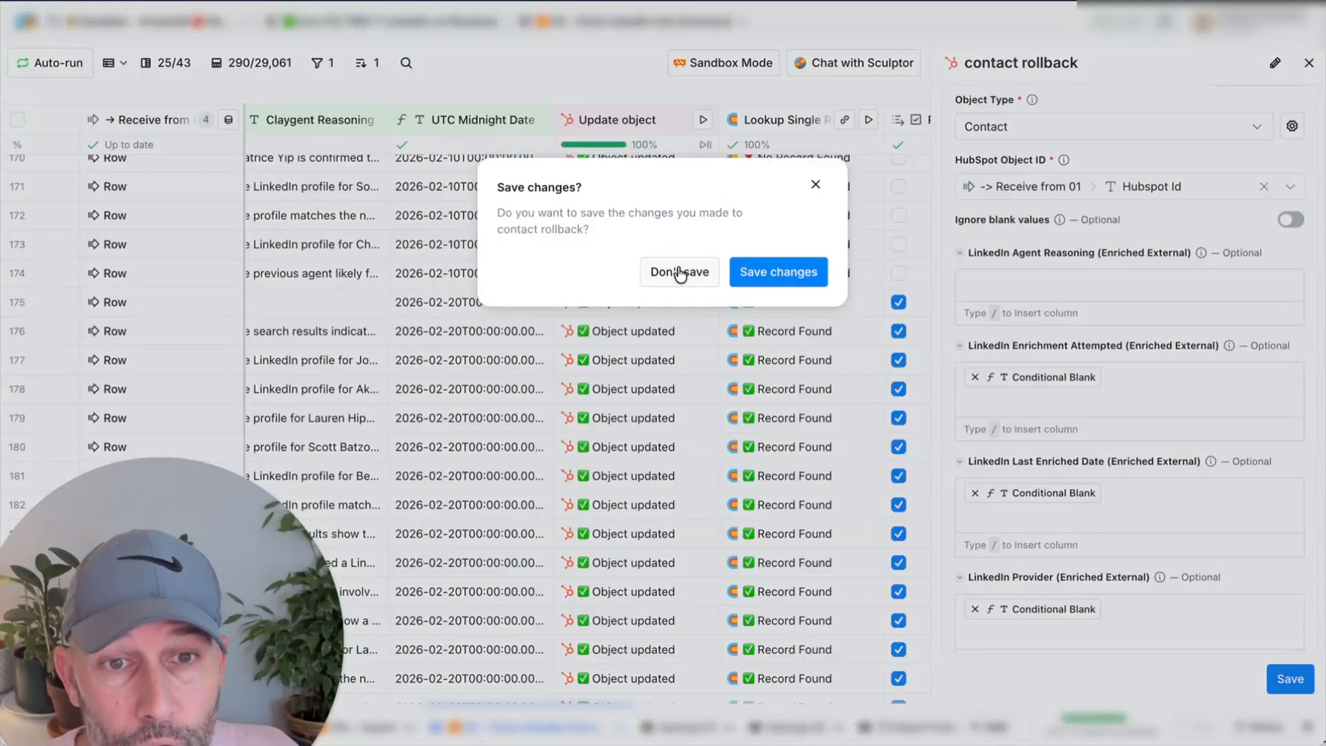
Move the Conditional Blank column between the Rollback OK and contact rollback columns
scroll(1015, 225, "right", 5)
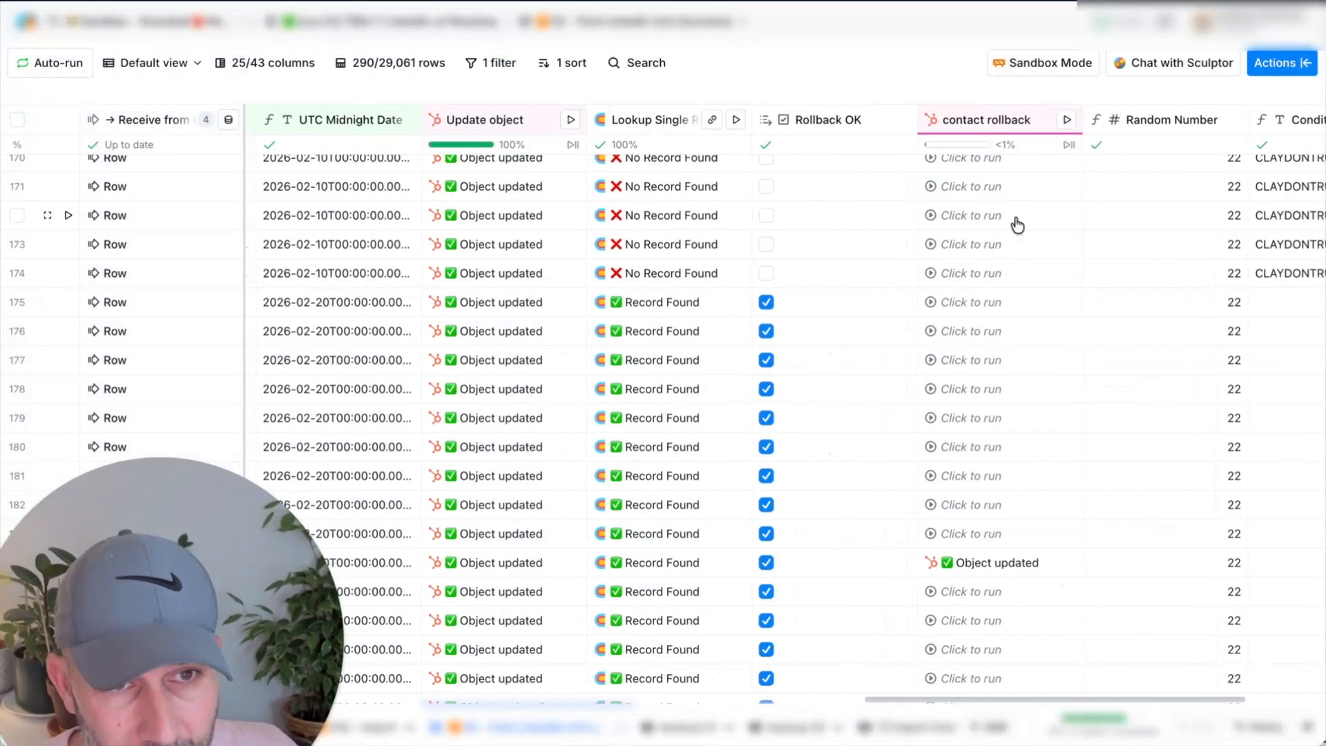
left_click_drag(1183, 125, 874, 135)
scroll(874, 135, "left", 3)
scroll(874, 135, "down", 3)
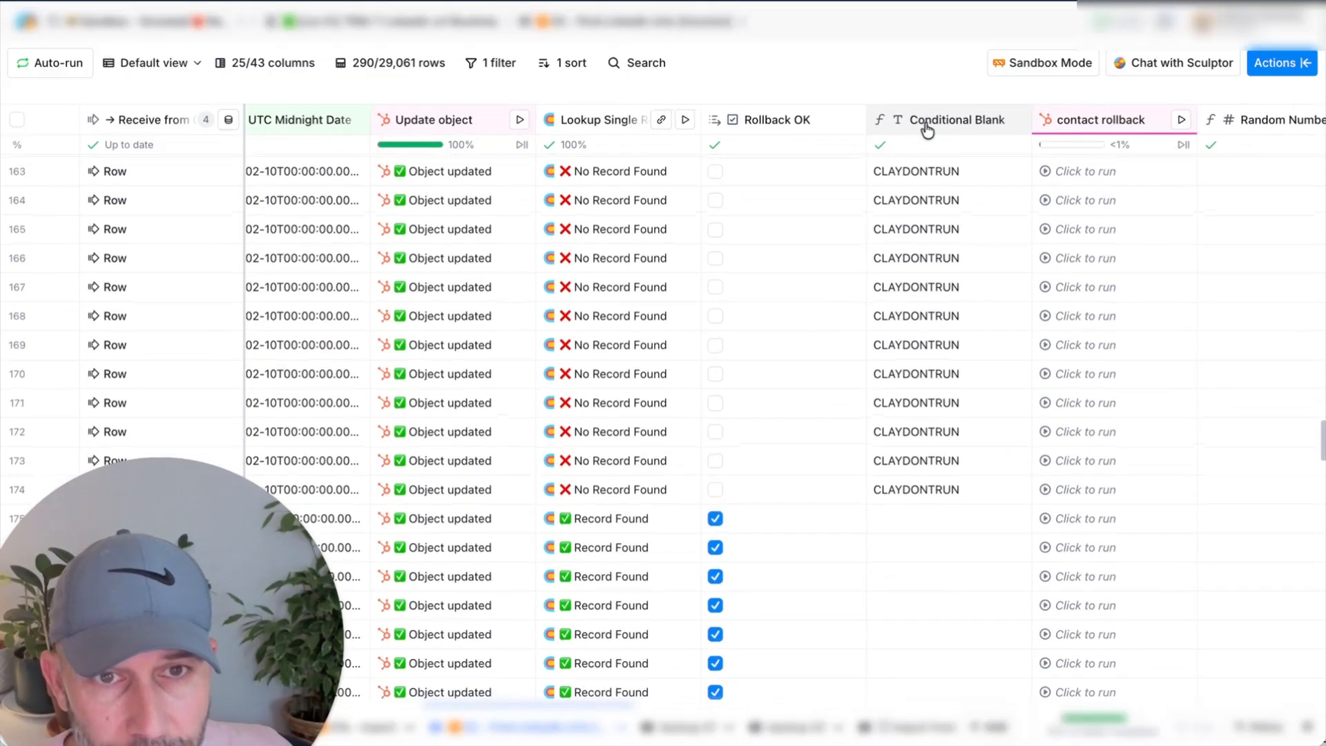
Compare the Conditional Blank cells of rows 174 and 175 with their Rollback OK checkboxes
left_click(920, 519)
scroll(858, 461, "left", 3)
scroll(882, 449, "right", 2)
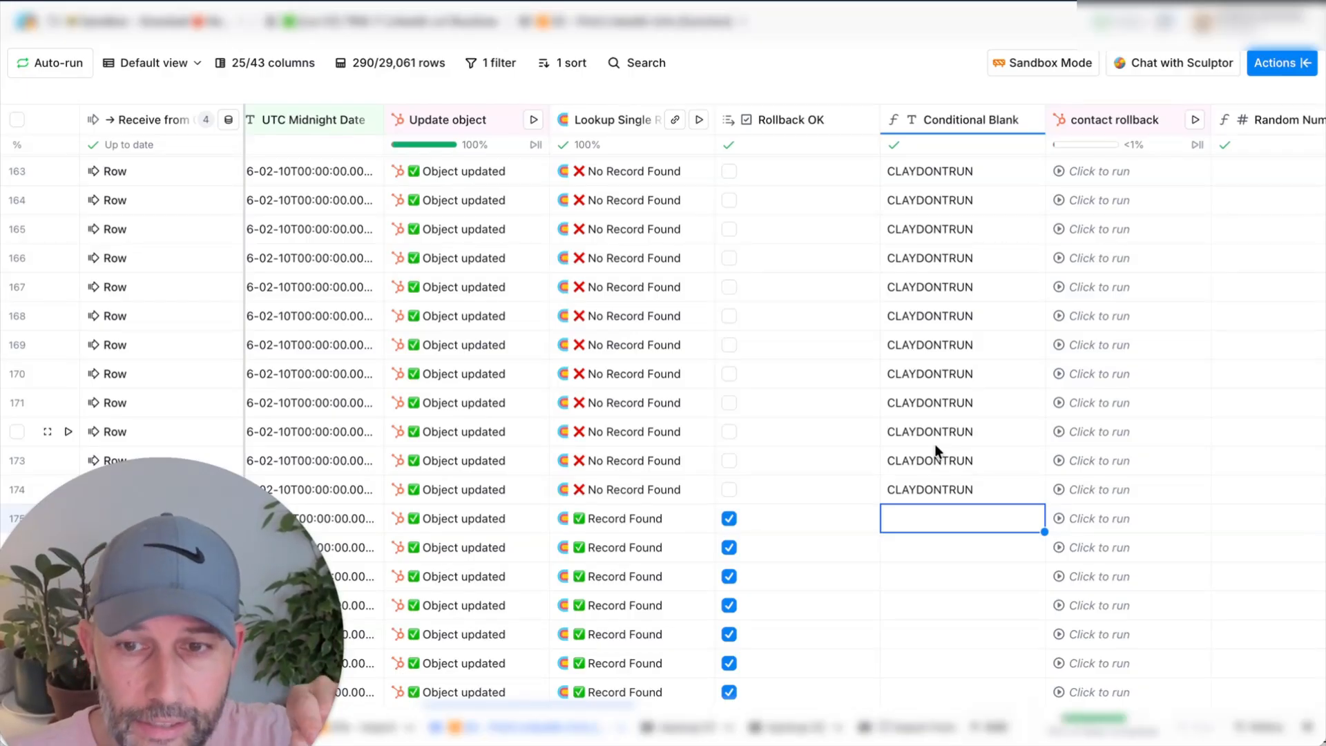
left_click(939, 485)
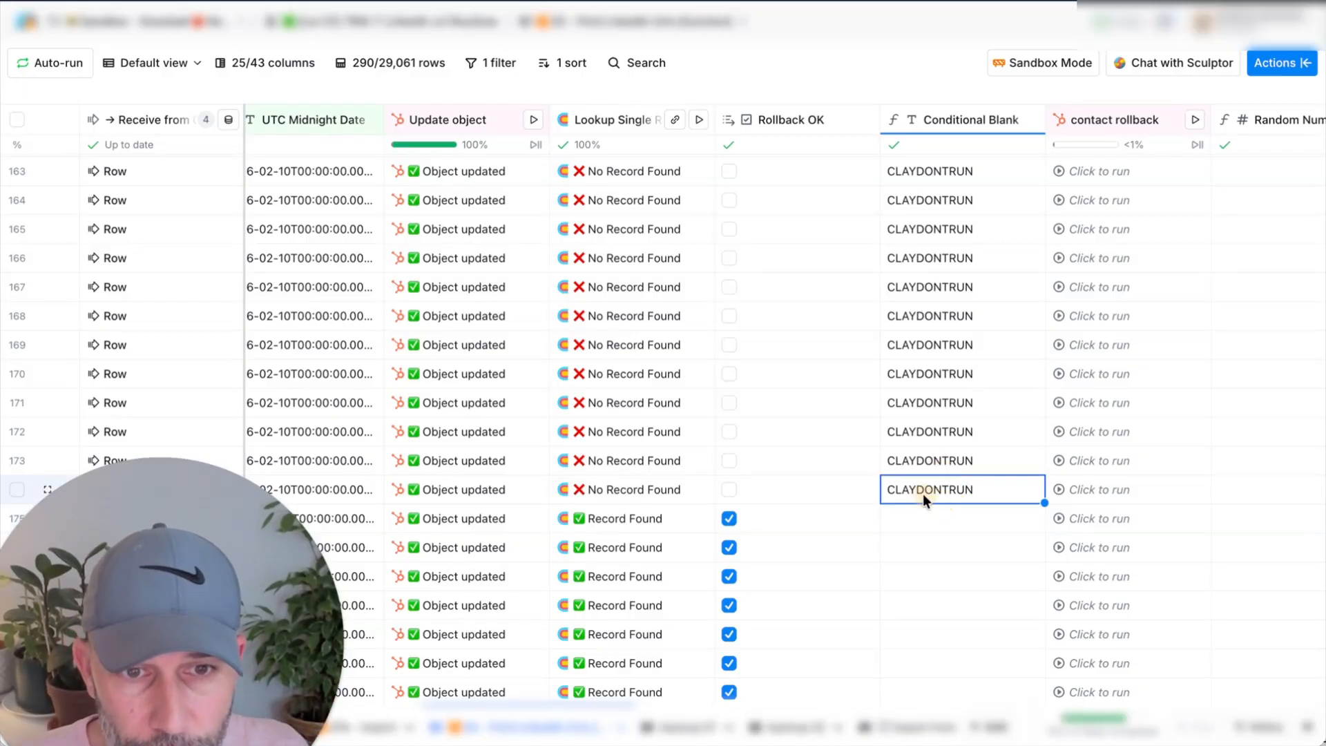
Examine the Conditional Blank column's formula and its AI prompt in the formula generator, and check the row 175 cell
left_click(927, 121)
left_click(917, 181)
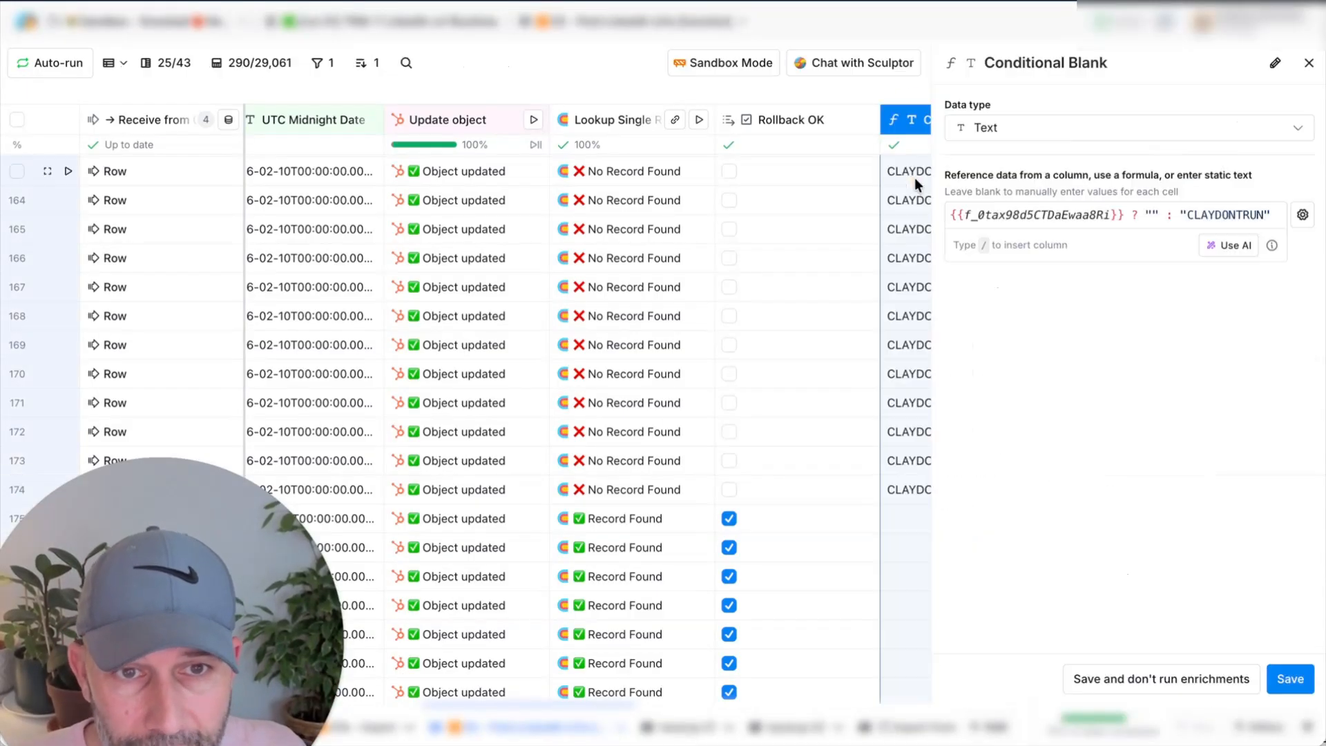
left_click(1225, 245)
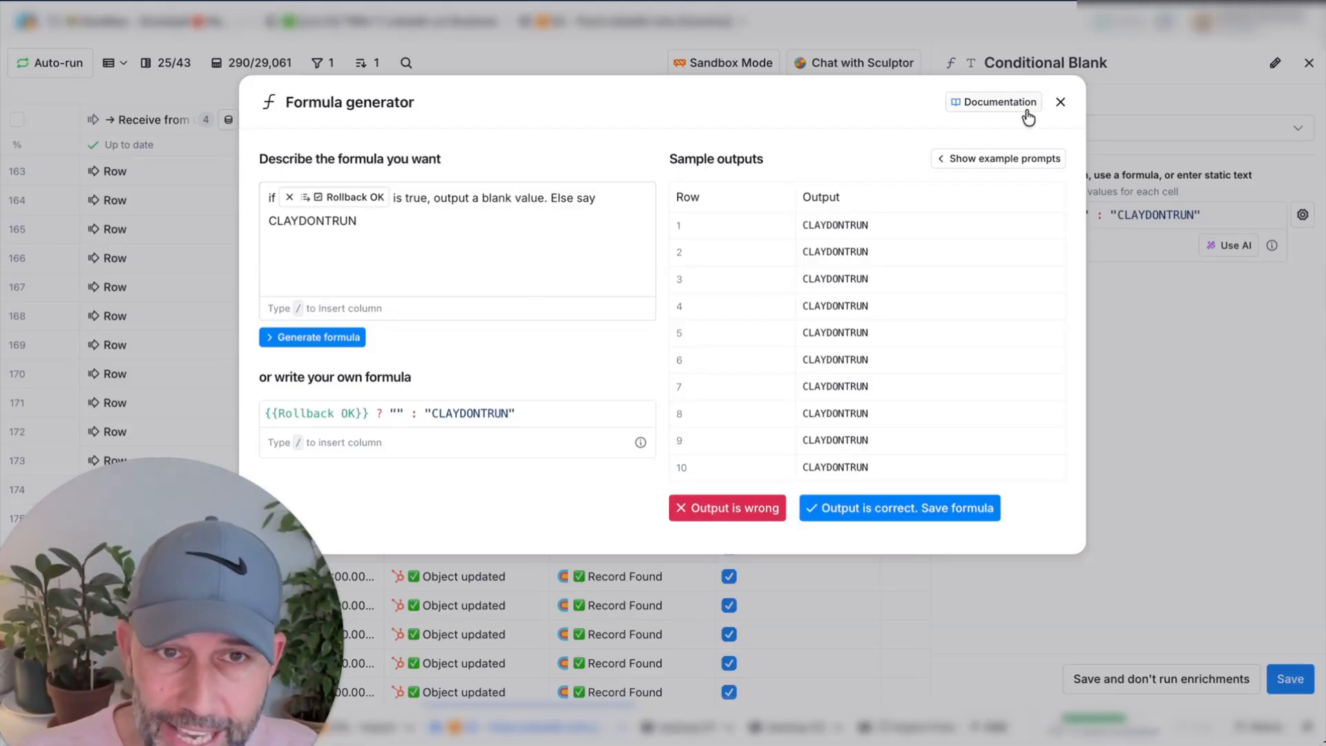
left_click(1060, 102)
left_click(1307, 62)
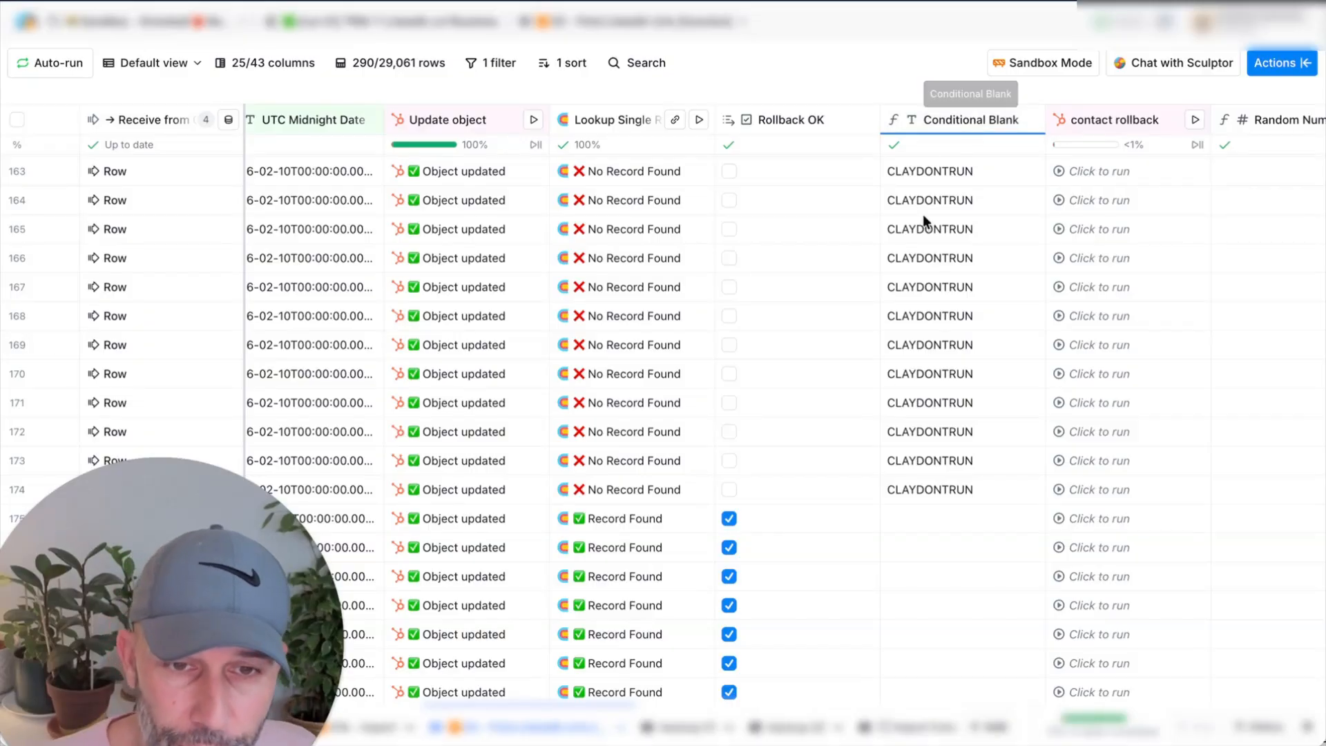
left_click(974, 520)
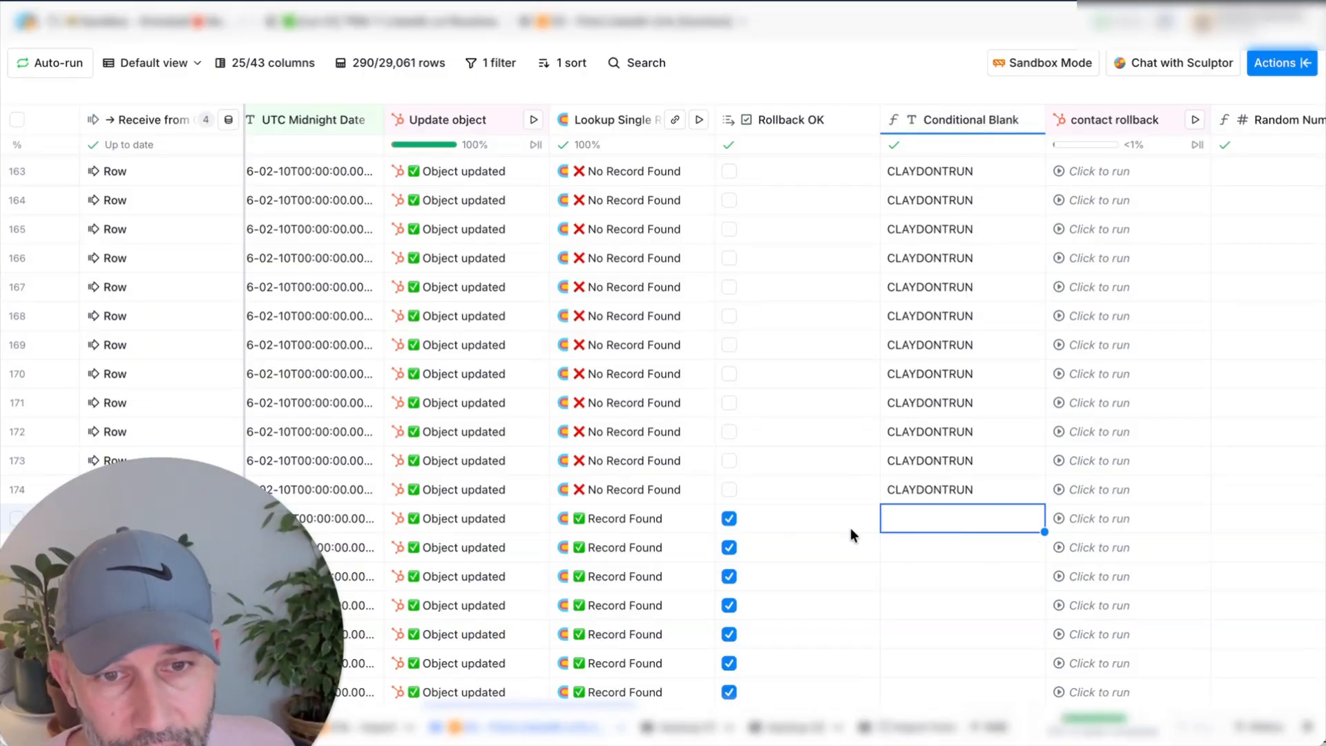
Open the contact rollback column's settings, show only mapped fields and review the LinkedIn property mappings
left_click(1104, 124)
left_click(1110, 194)
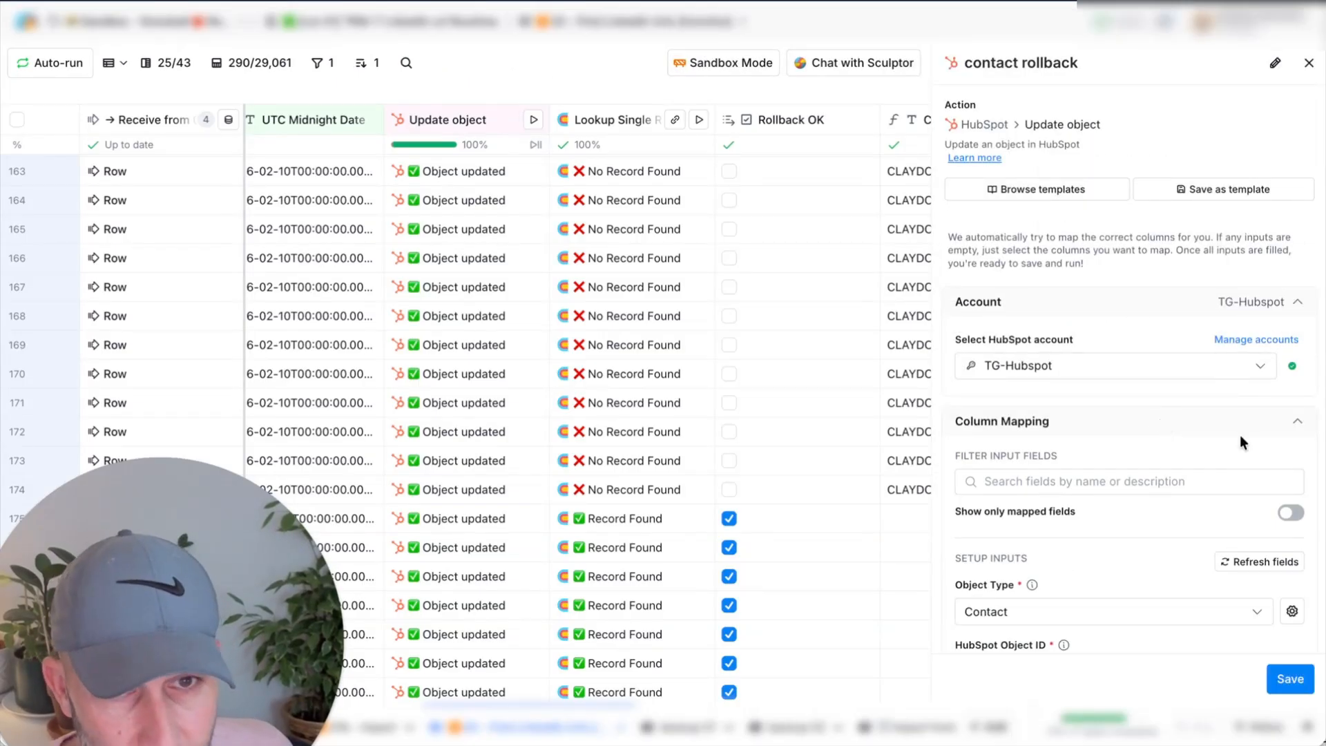
left_click(1288, 513)
scroll(1287, 507, "down", 8)
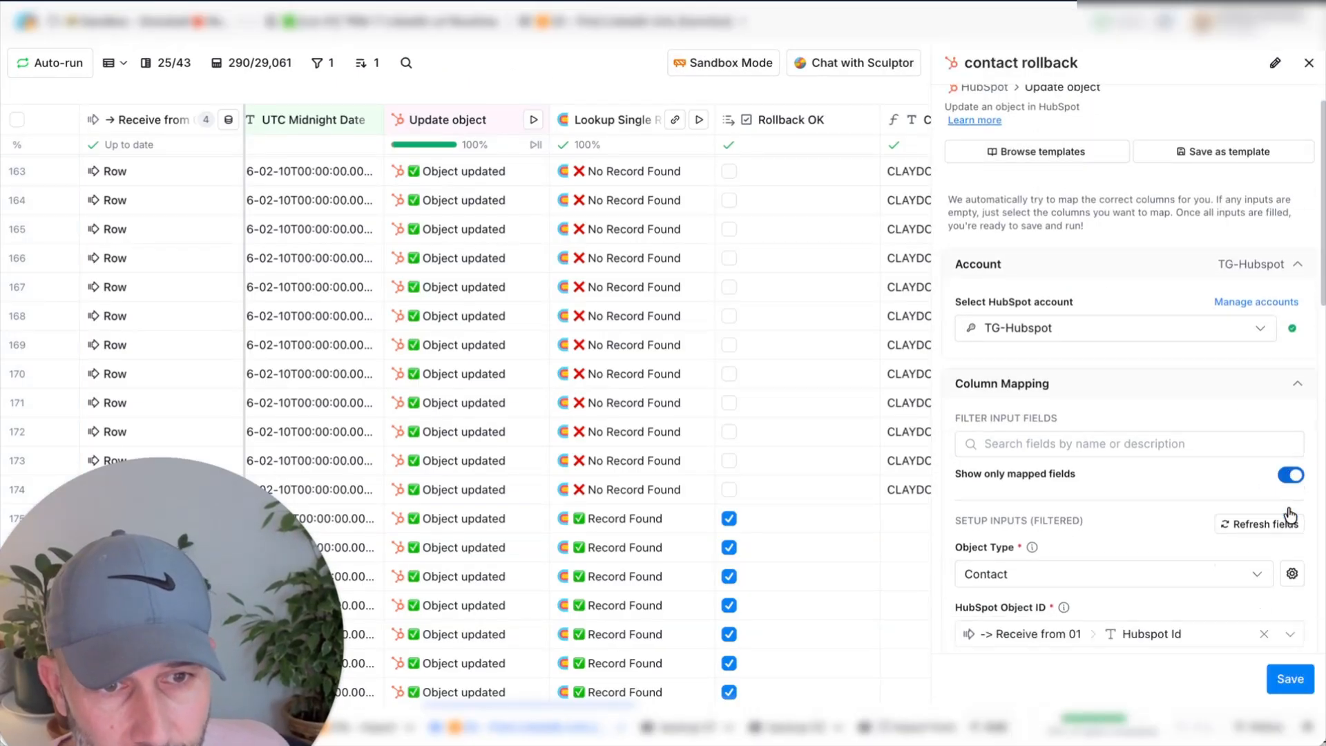
scroll(1287, 511, "up", 1)
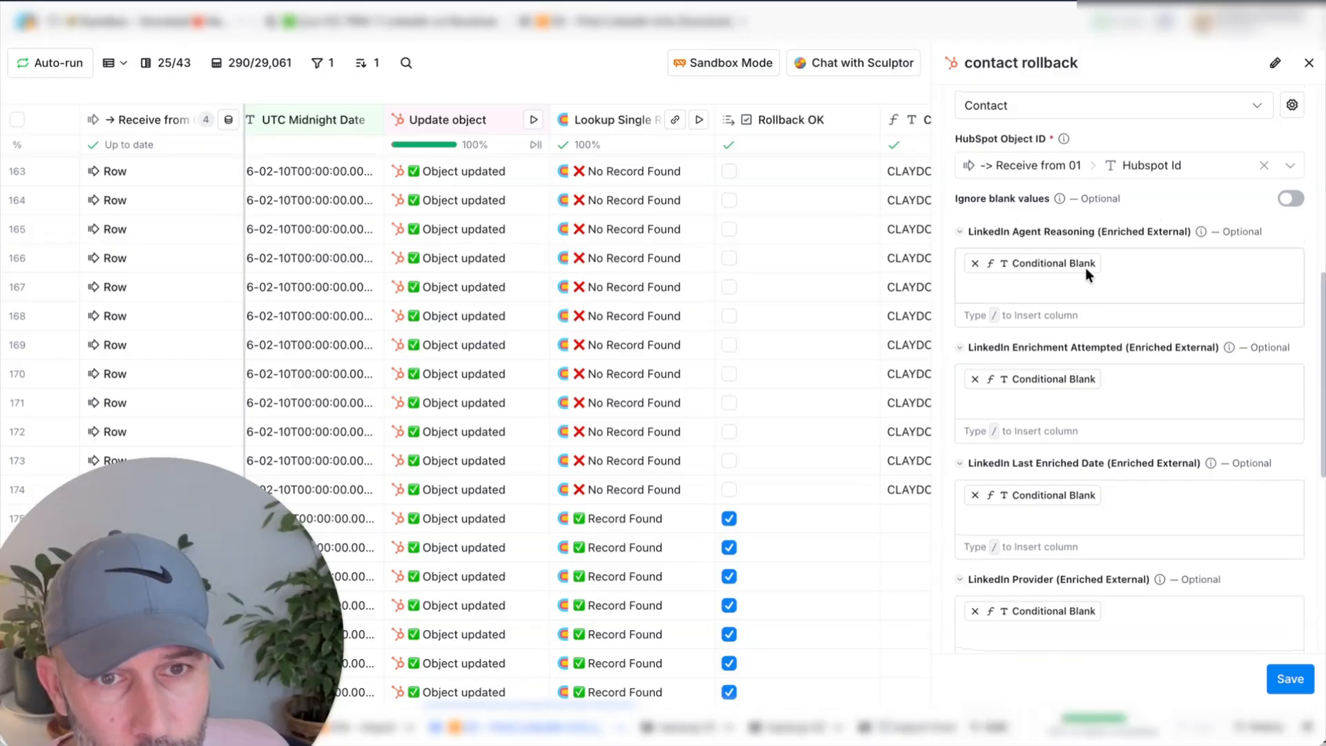
scroll(1084, 267, "down", 4)
scroll(1085, 269, "up", 3)
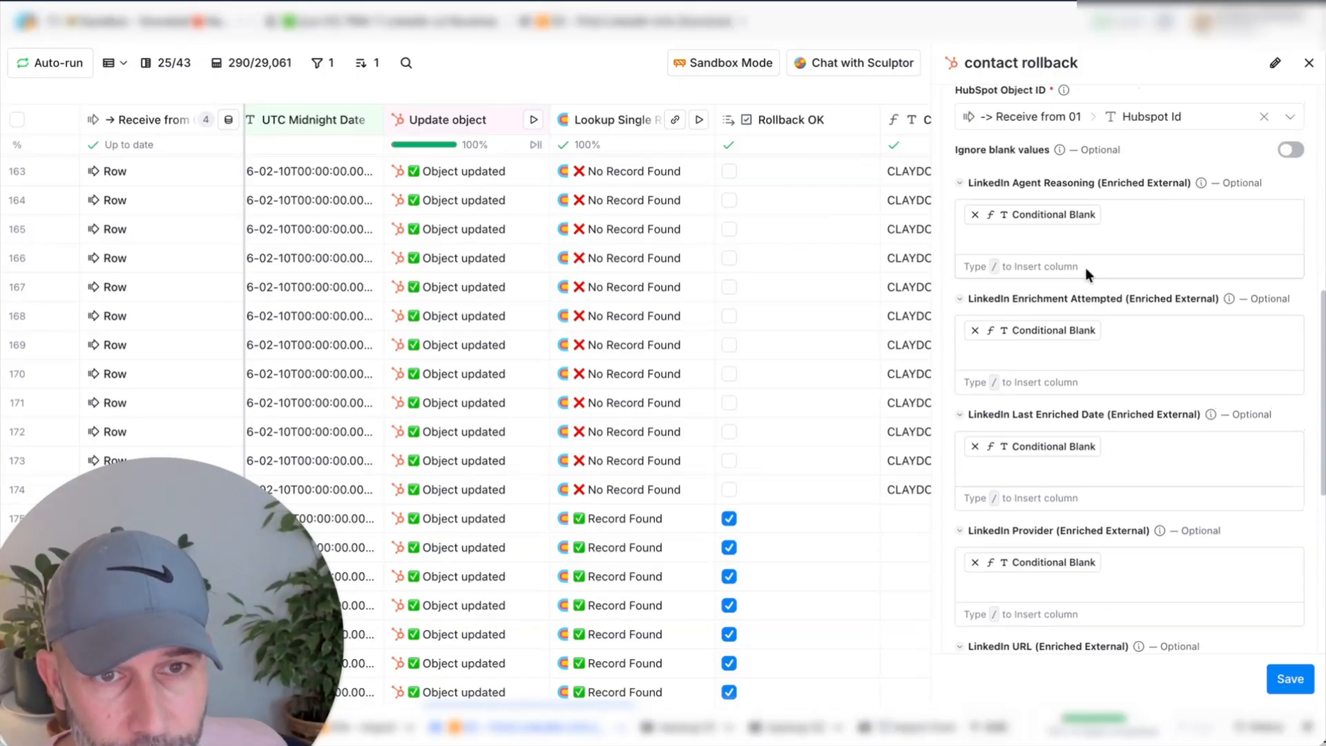
Clear the LinkedIn Agent Reasoning mapping and insert the Conditional Blank column in it again
left_click(1220, 226)
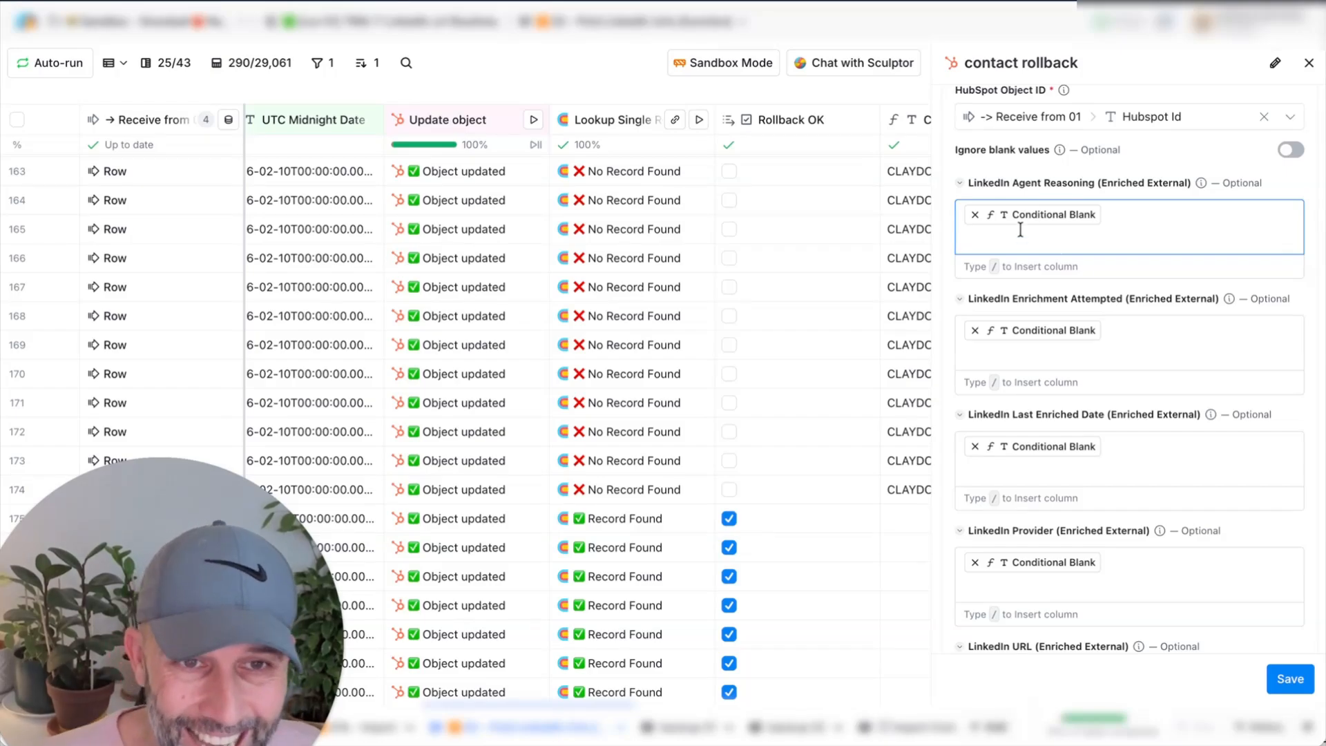
key("BackSpace")
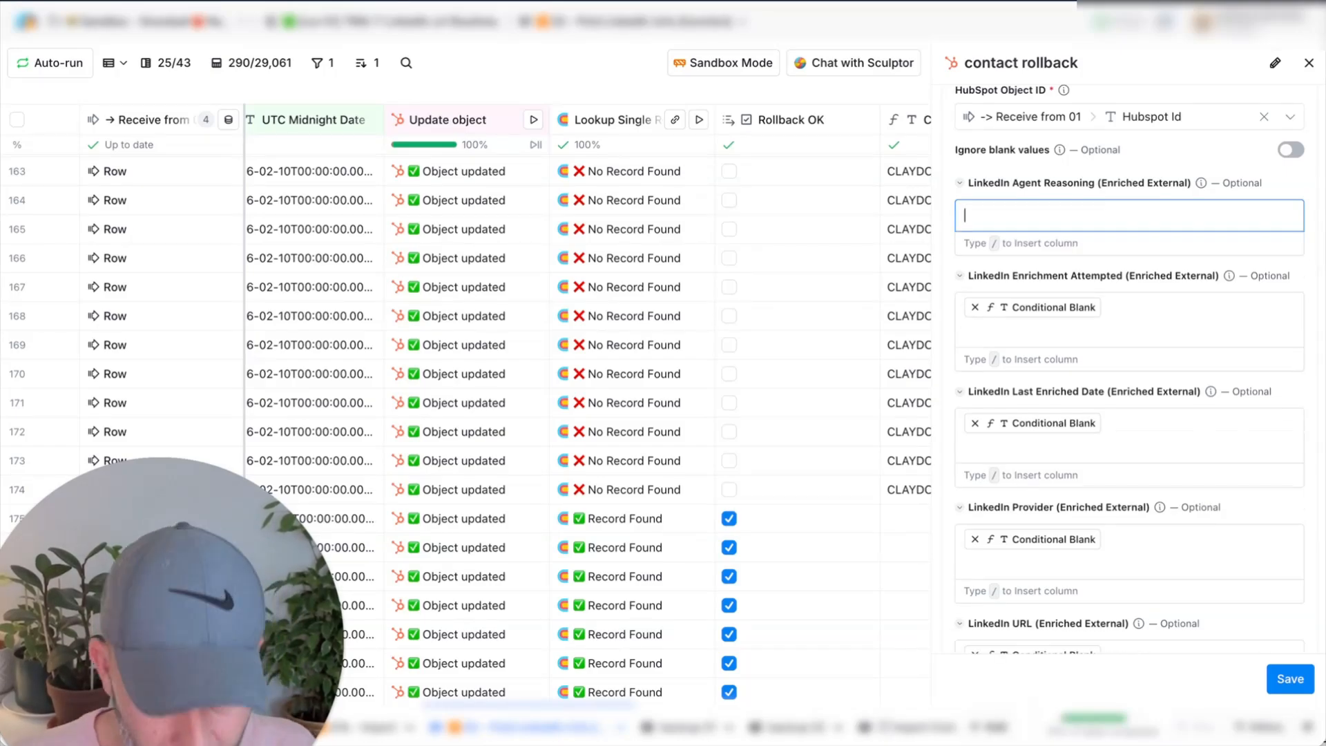
type("/")
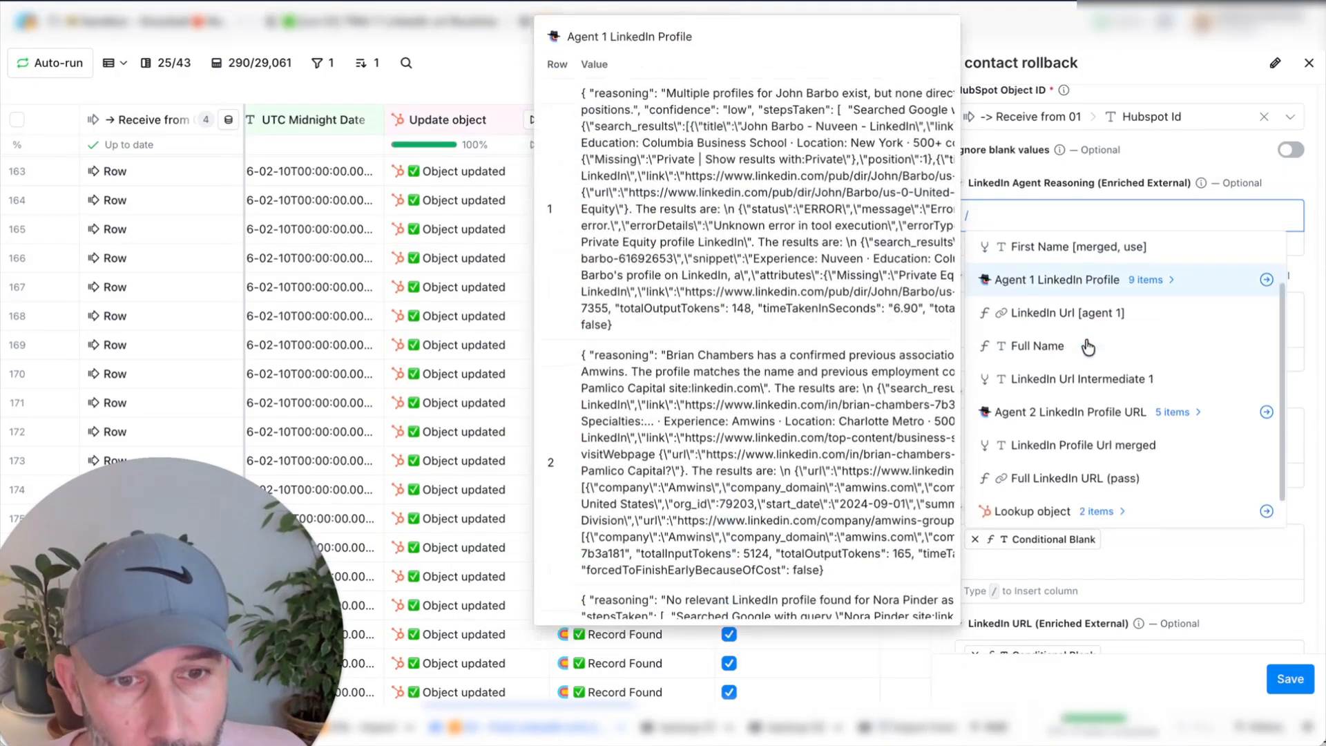
scroll(1098, 493, "down", 5)
mouse_move(1113, 424)
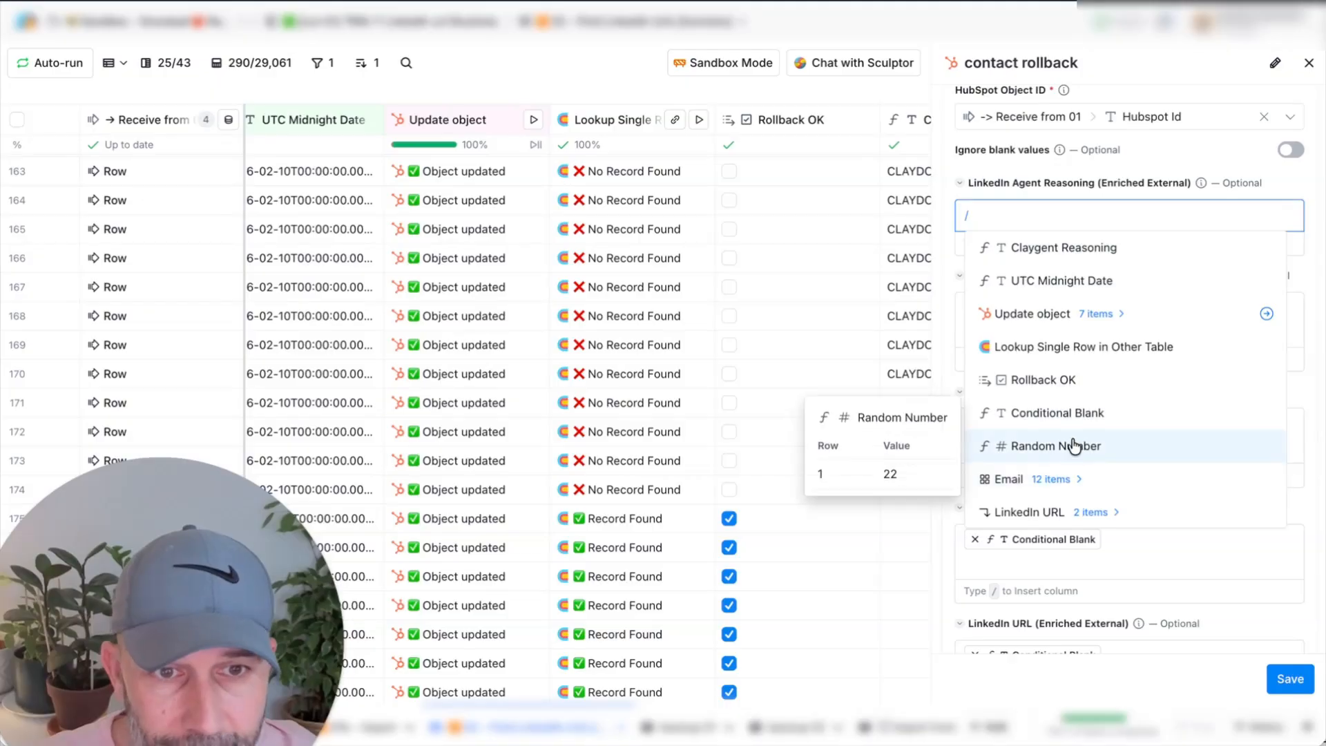
left_click(1074, 415)
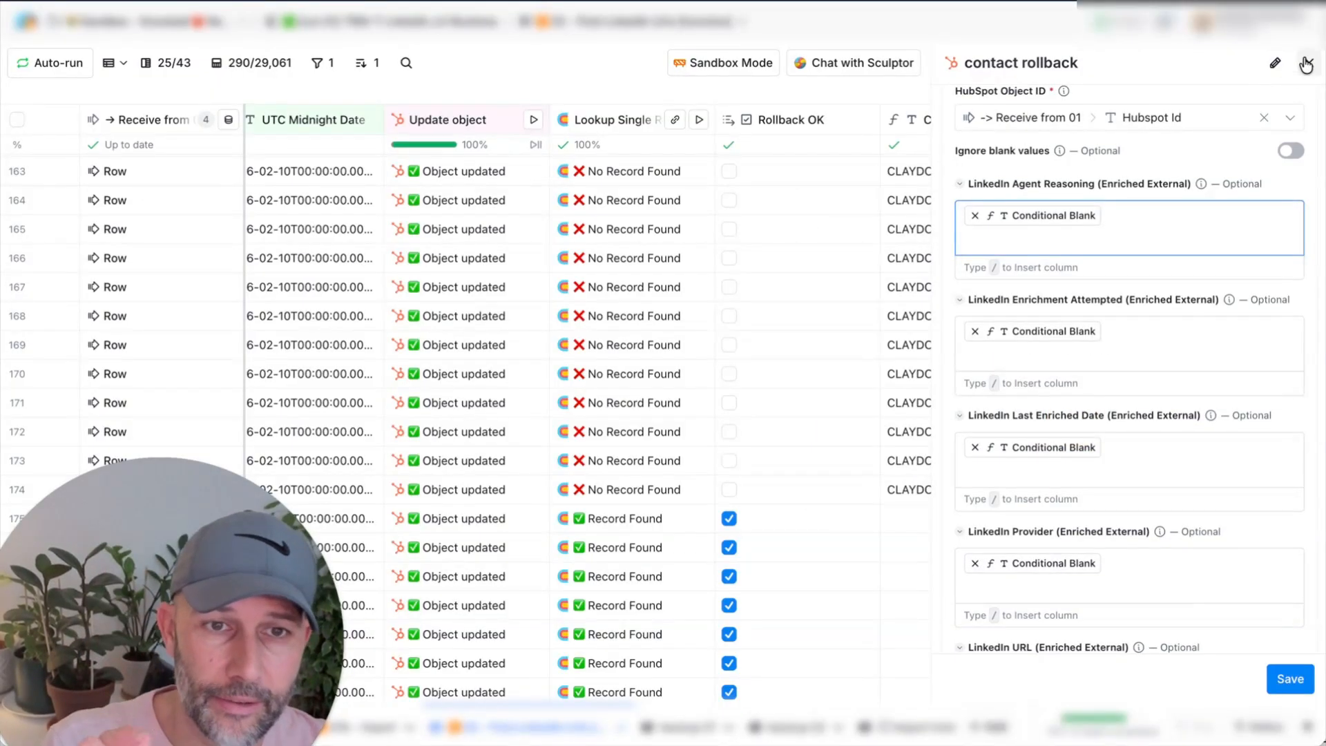
Review the remaining LinkedIn mappings and the Ignore blank values option, and close the contact rollback settings without saving
scroll(1169, 303, "down", 3)
scroll(1169, 303, "up", 2)
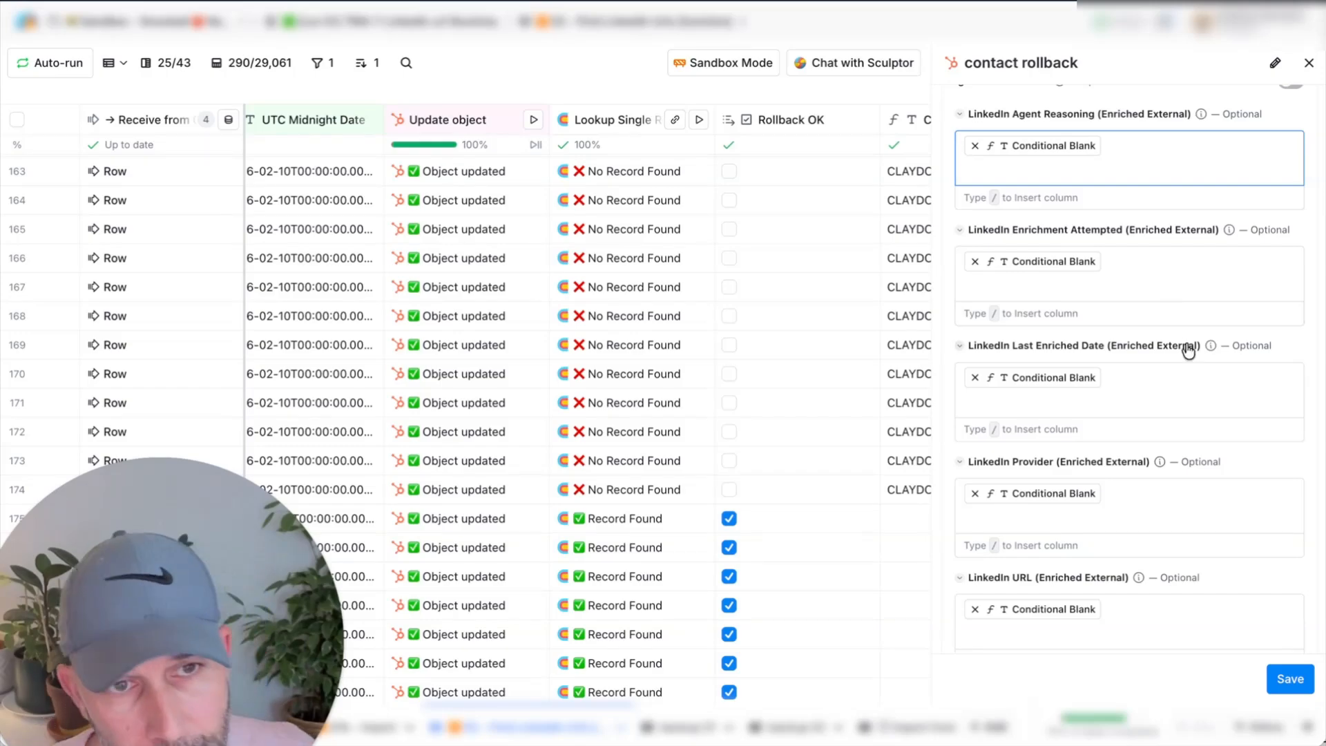
scroll(1191, 325, "up", 2)
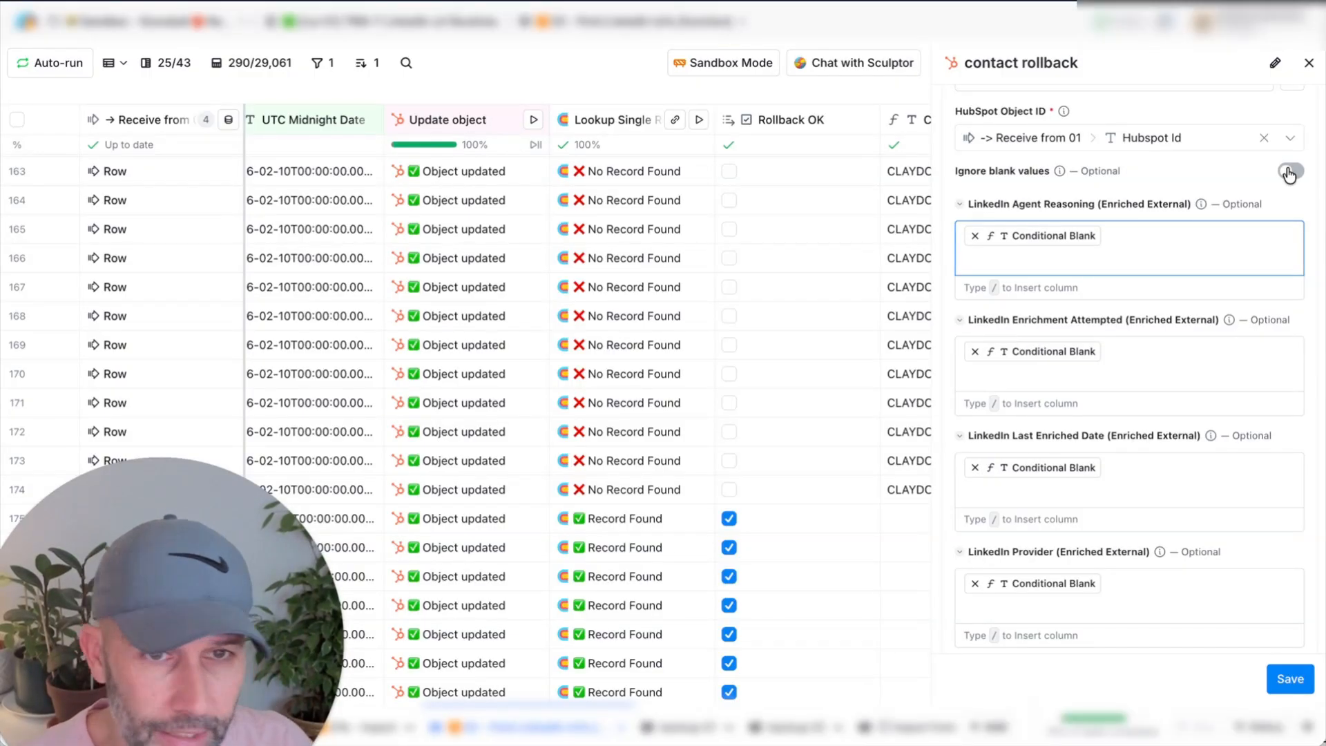
left_click(1308, 65)
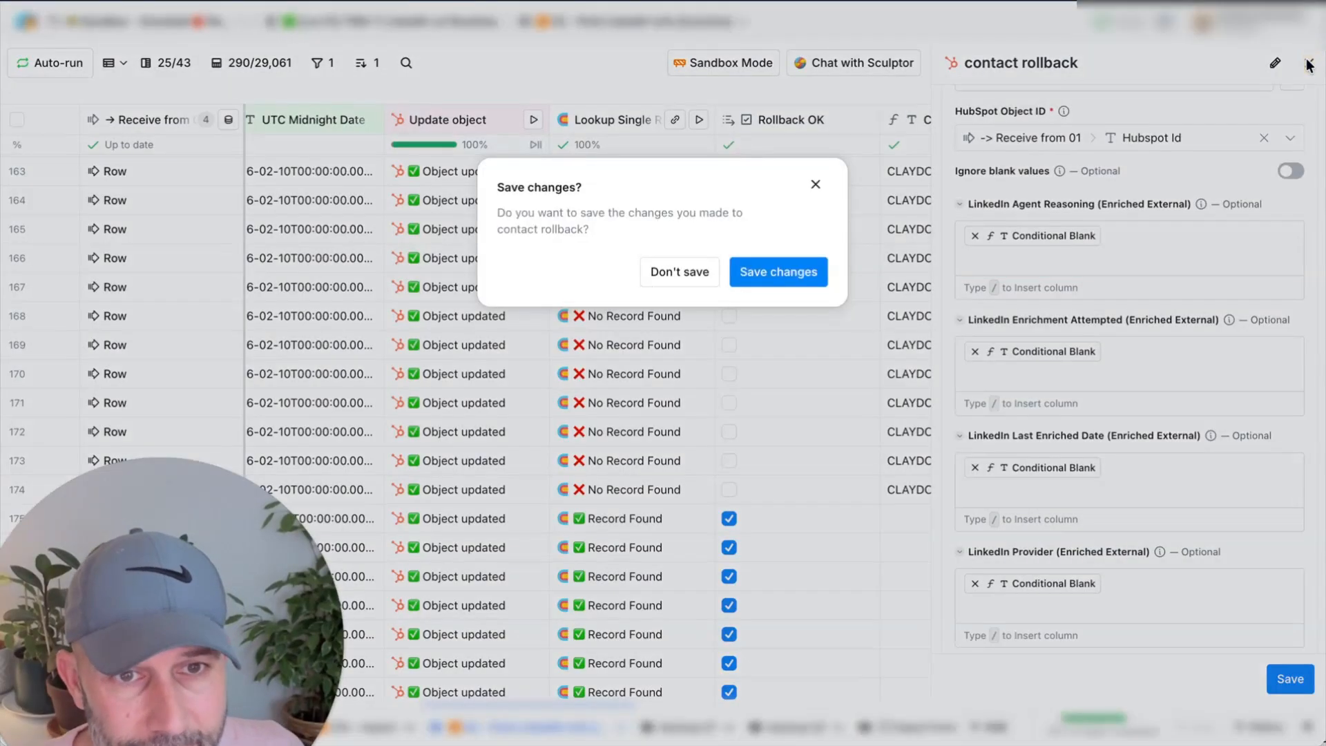
left_click(704, 279)
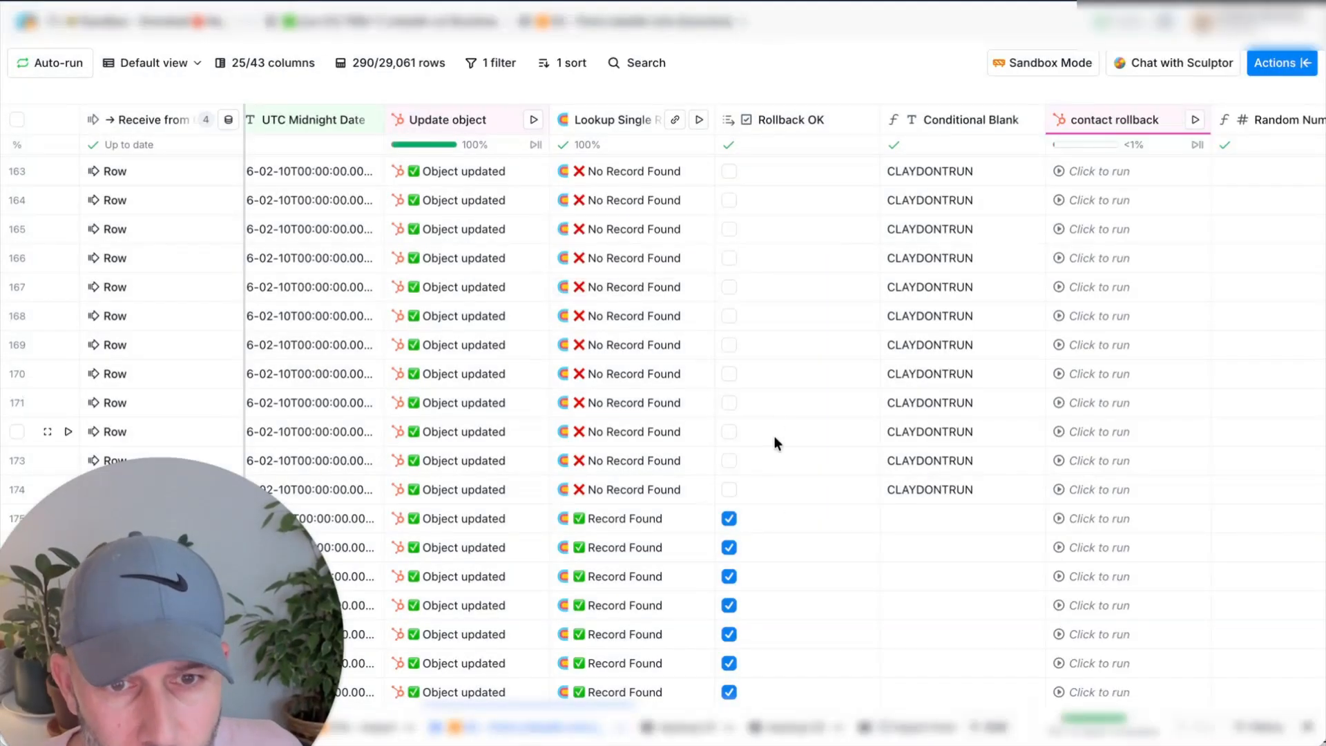
Inspect the Update object cell details of row 175 and close them
left_click(504, 511)
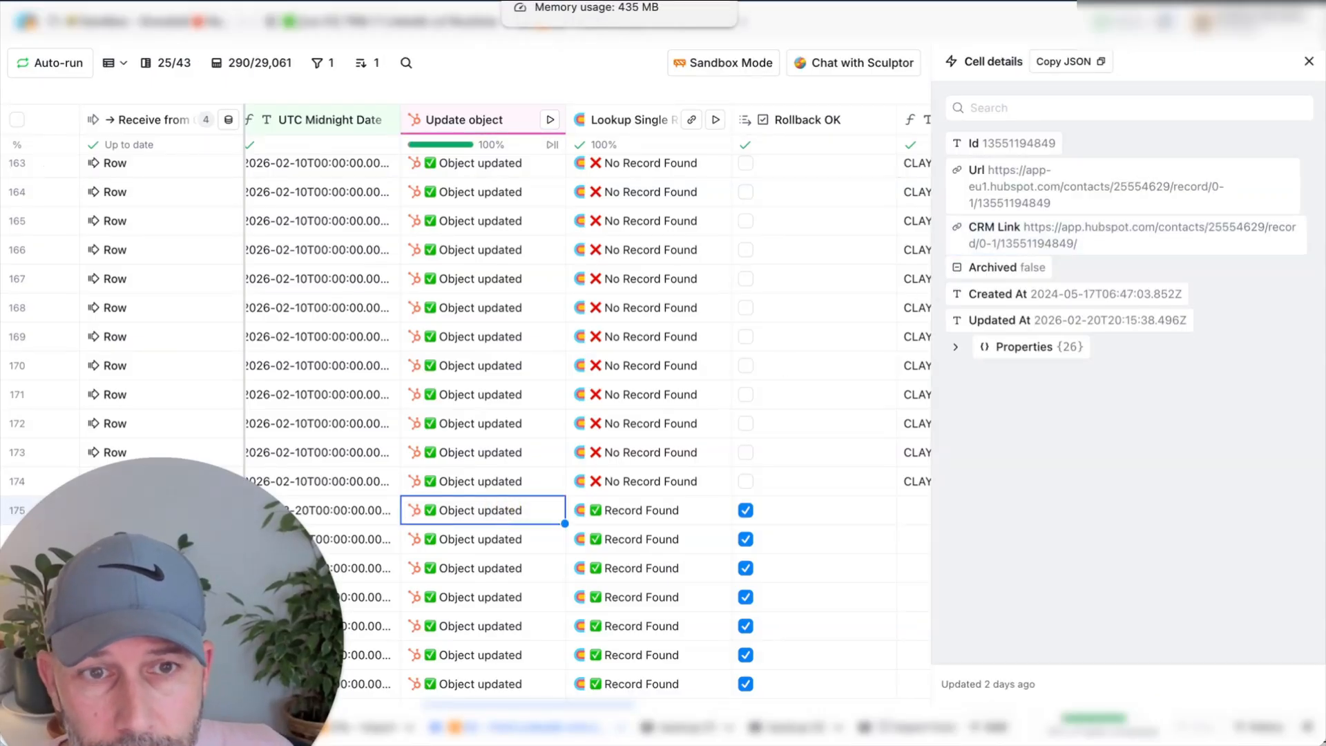
left_click(1308, 61)
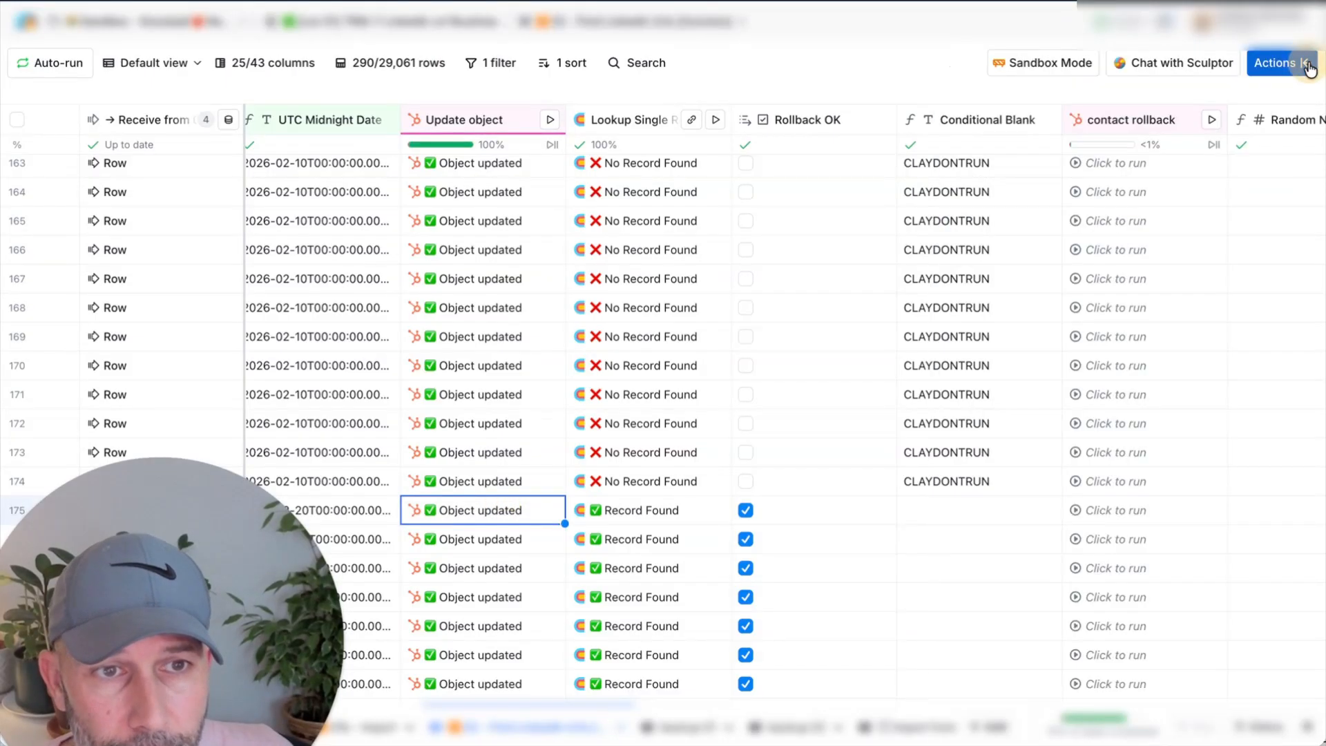
left_click(1307, 63)
left_click(1307, 63)
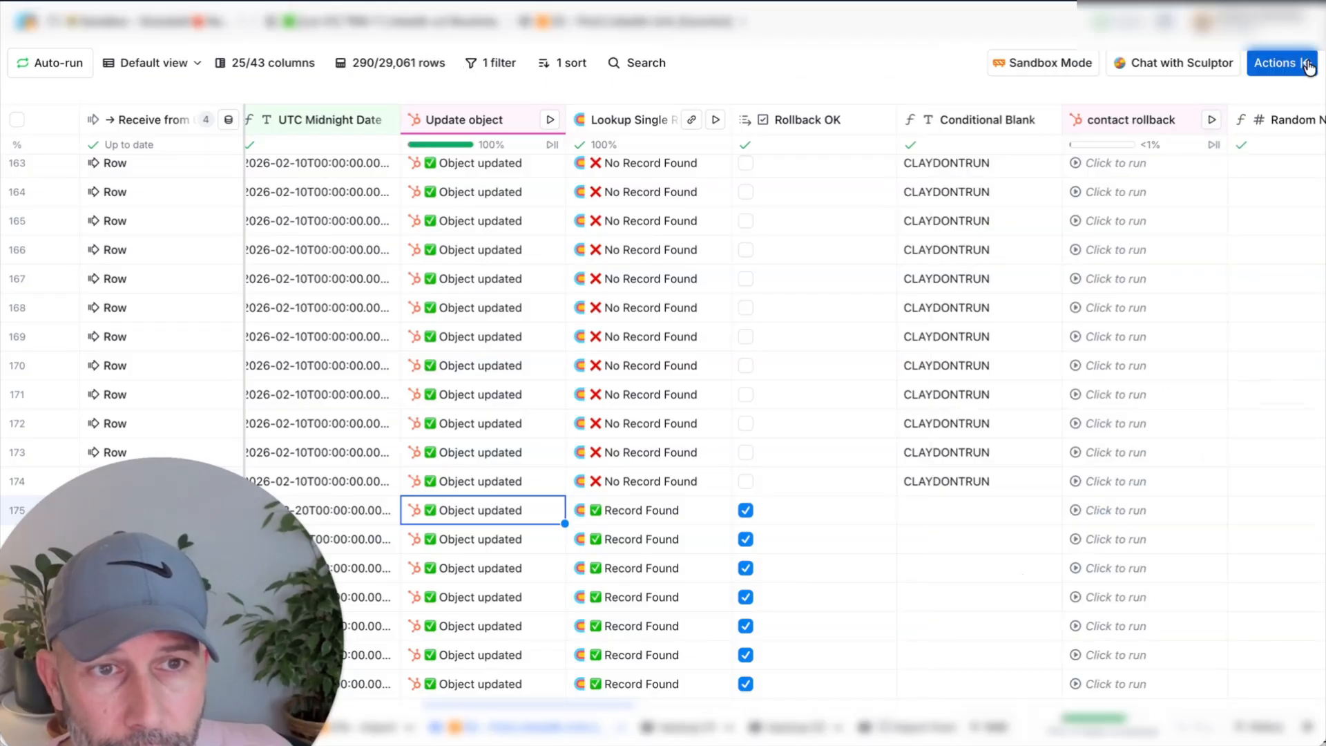
Open row 183's Update object details and check that contact's HubSpot record for the enriched LinkedIn URL, date, provider and agent reasoning
scroll(914, 384, "down", 10)
scroll(917, 380, "up", 6)
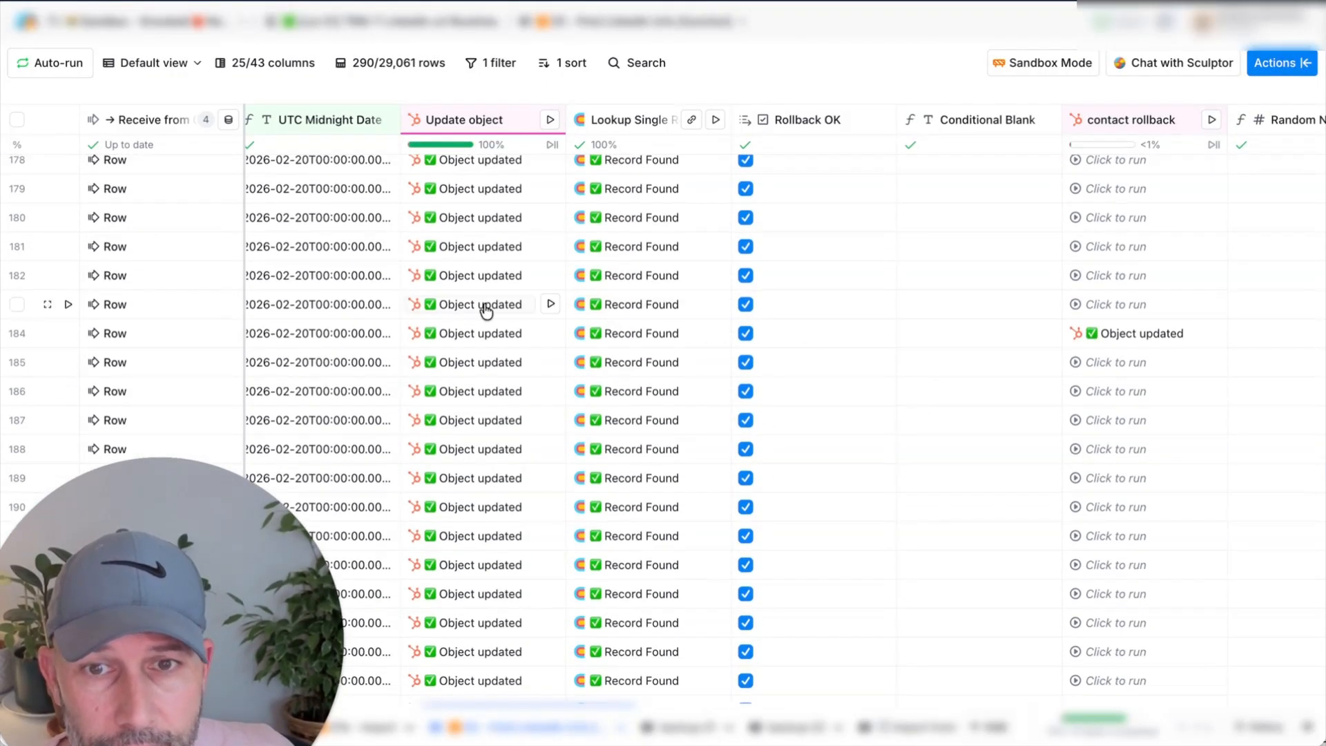
left_click(483, 306)
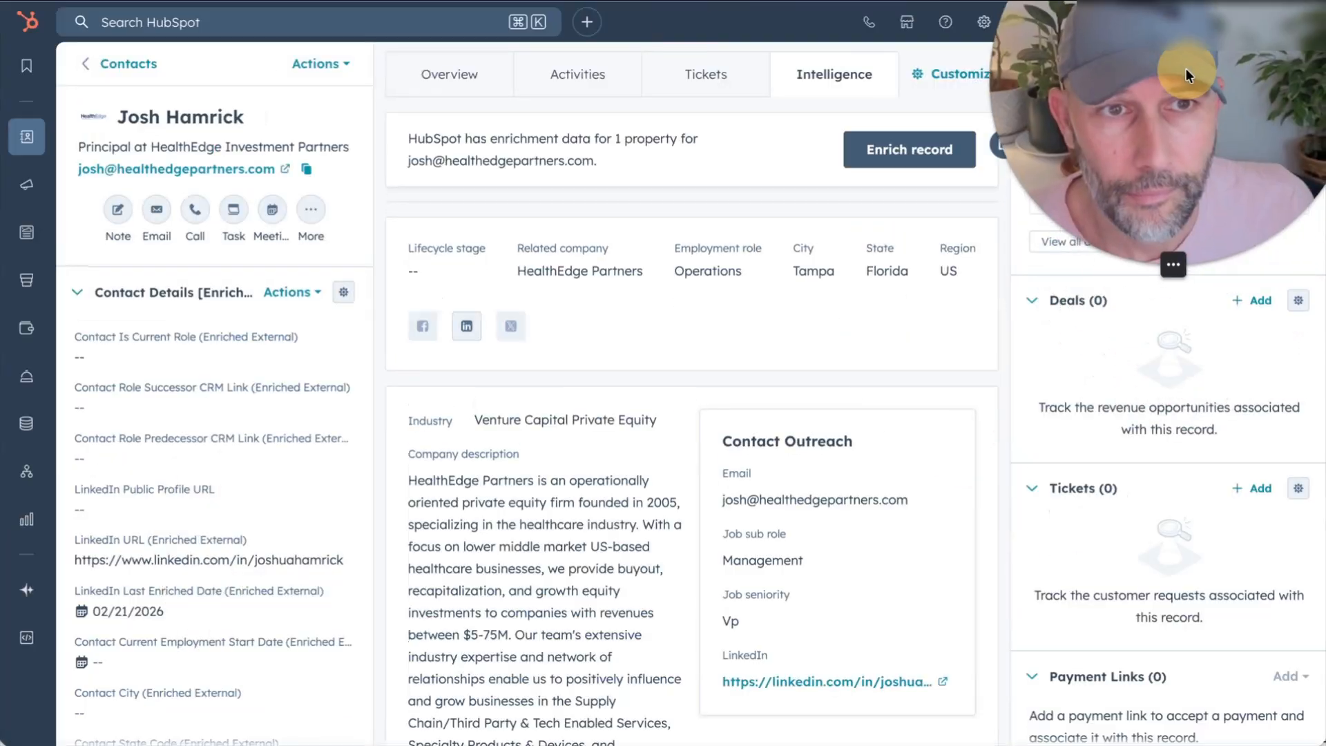
scroll(143, 552, "down", 6)
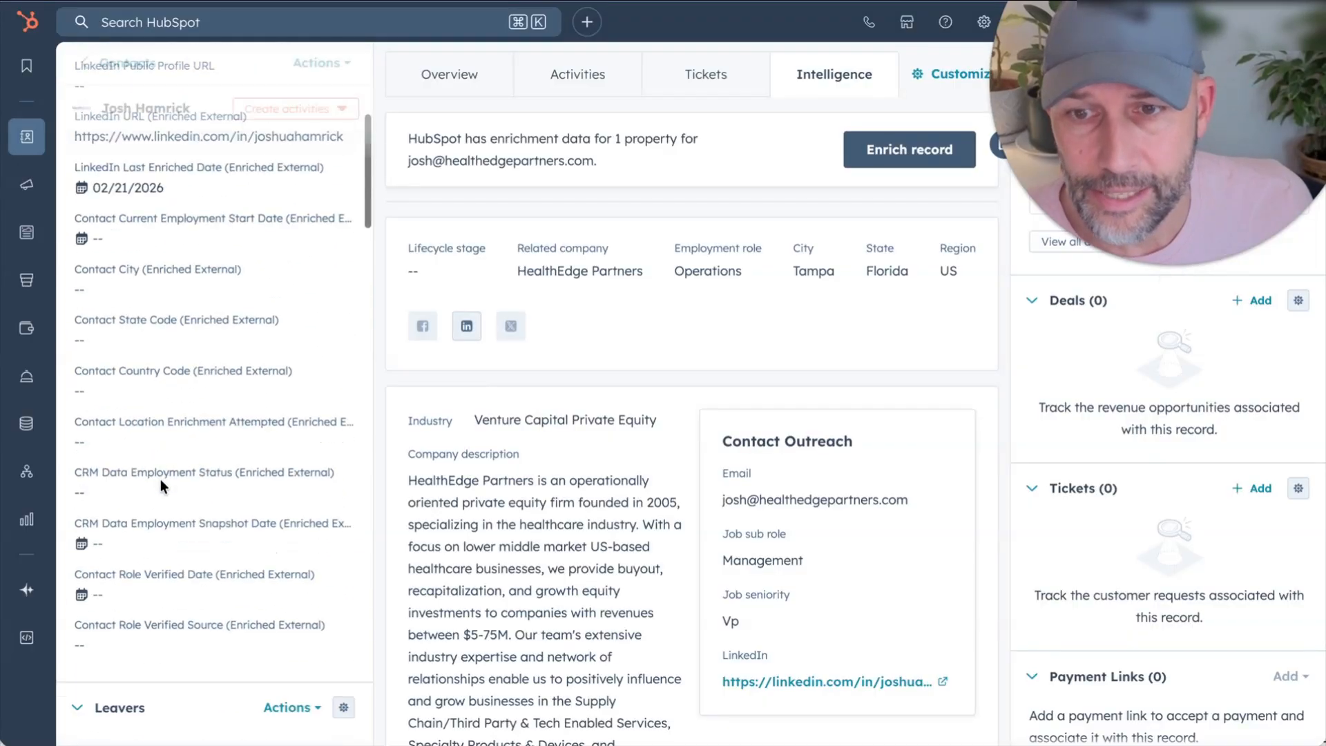
scroll(161, 479, "down", 15)
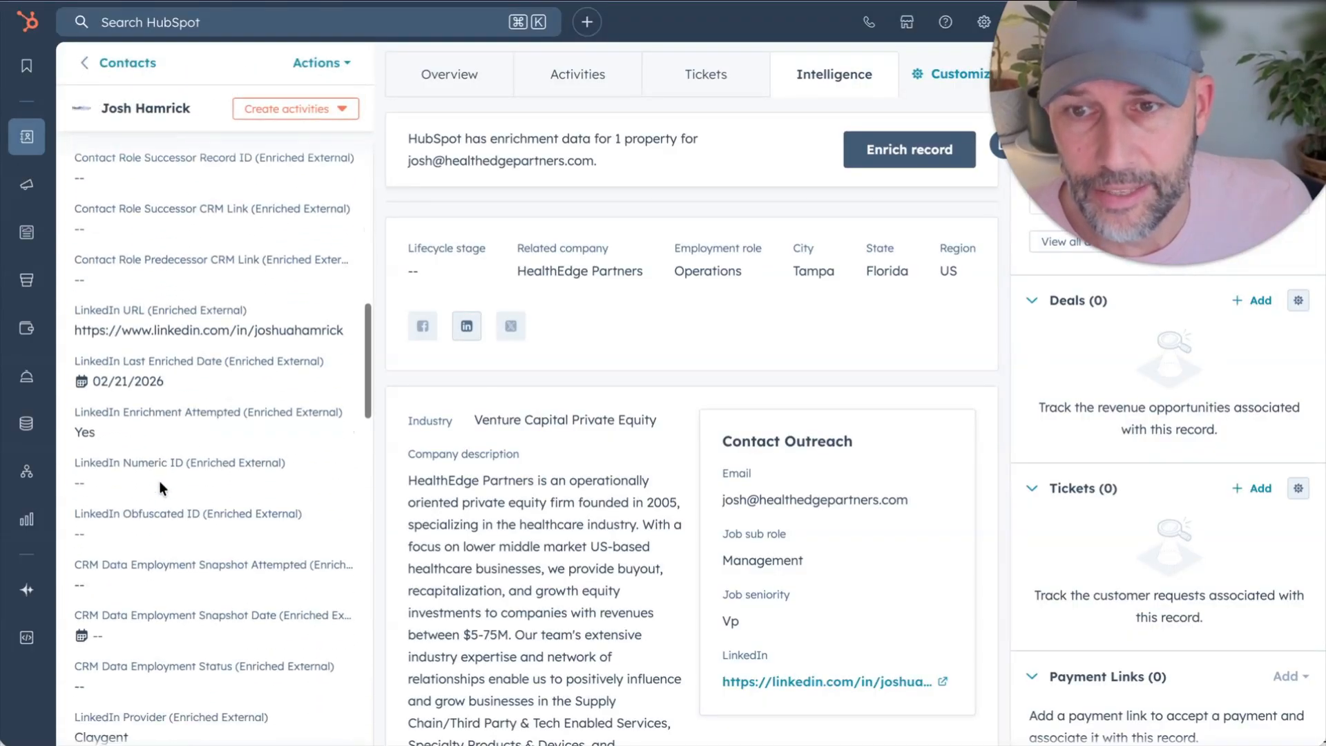
scroll(159, 486, "down", 4)
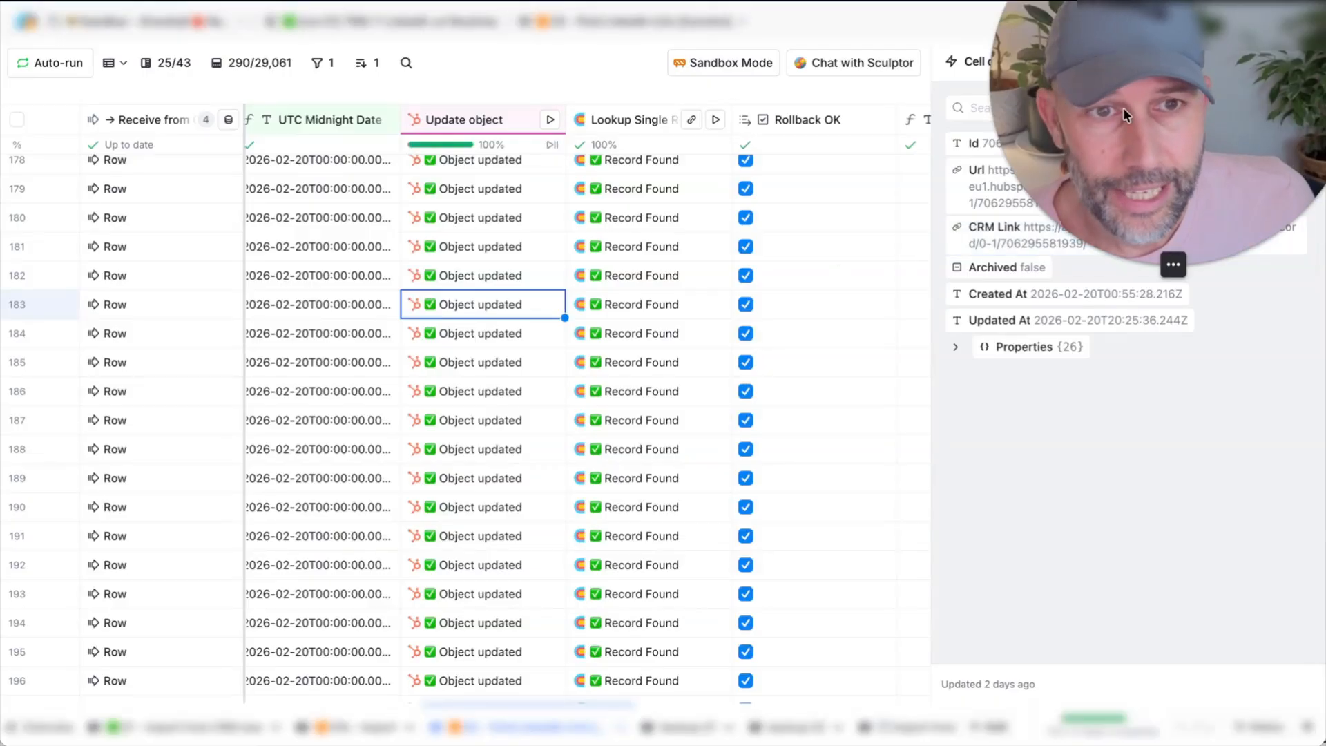
Back in Clay, run the contact rollback for row 183 and close the cell details
left_click_drag(1236, 93, 165, 626)
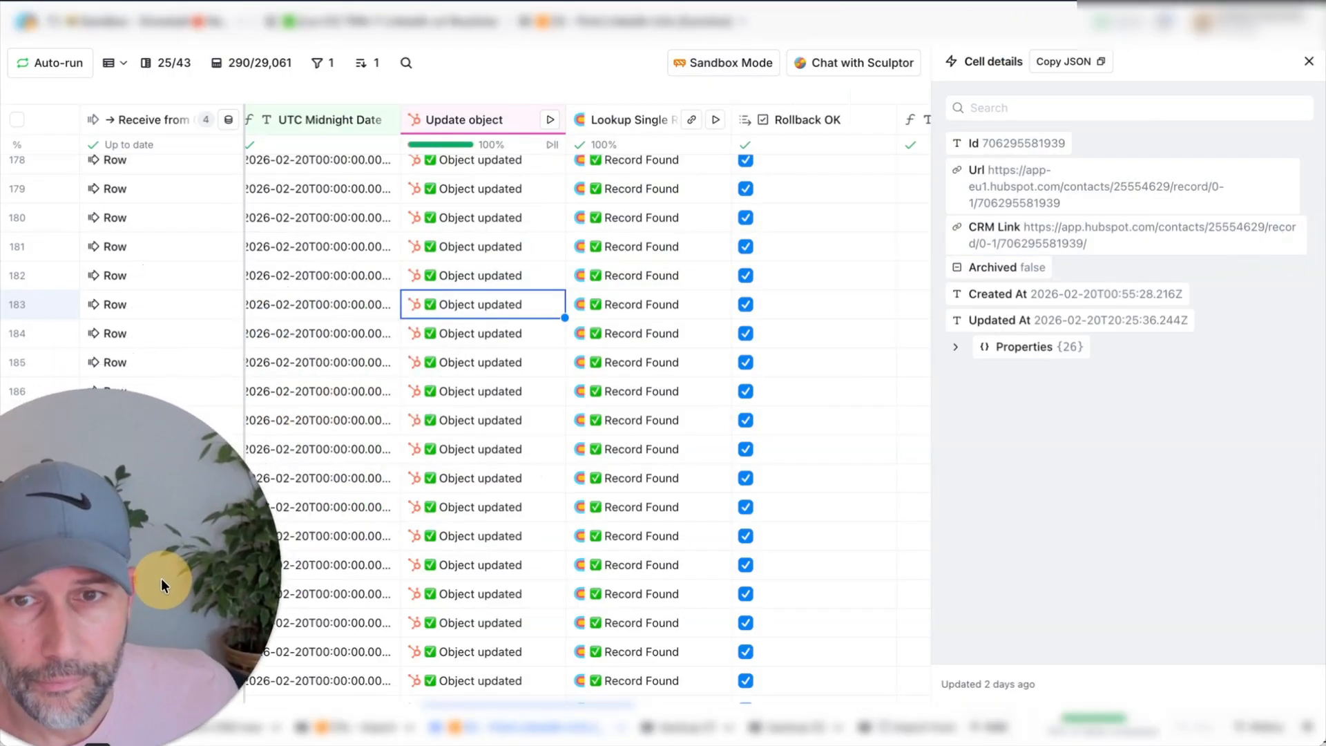
left_click(1305, 63)
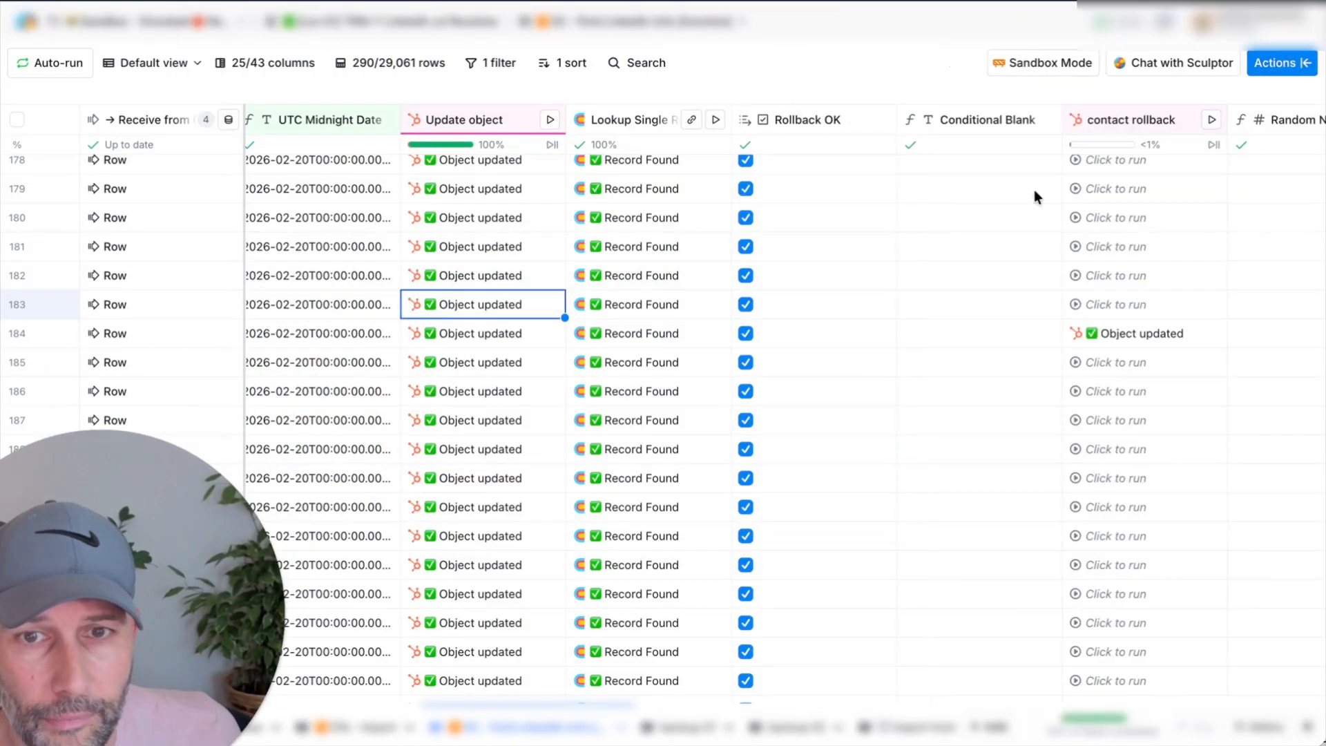
left_click(1075, 303)
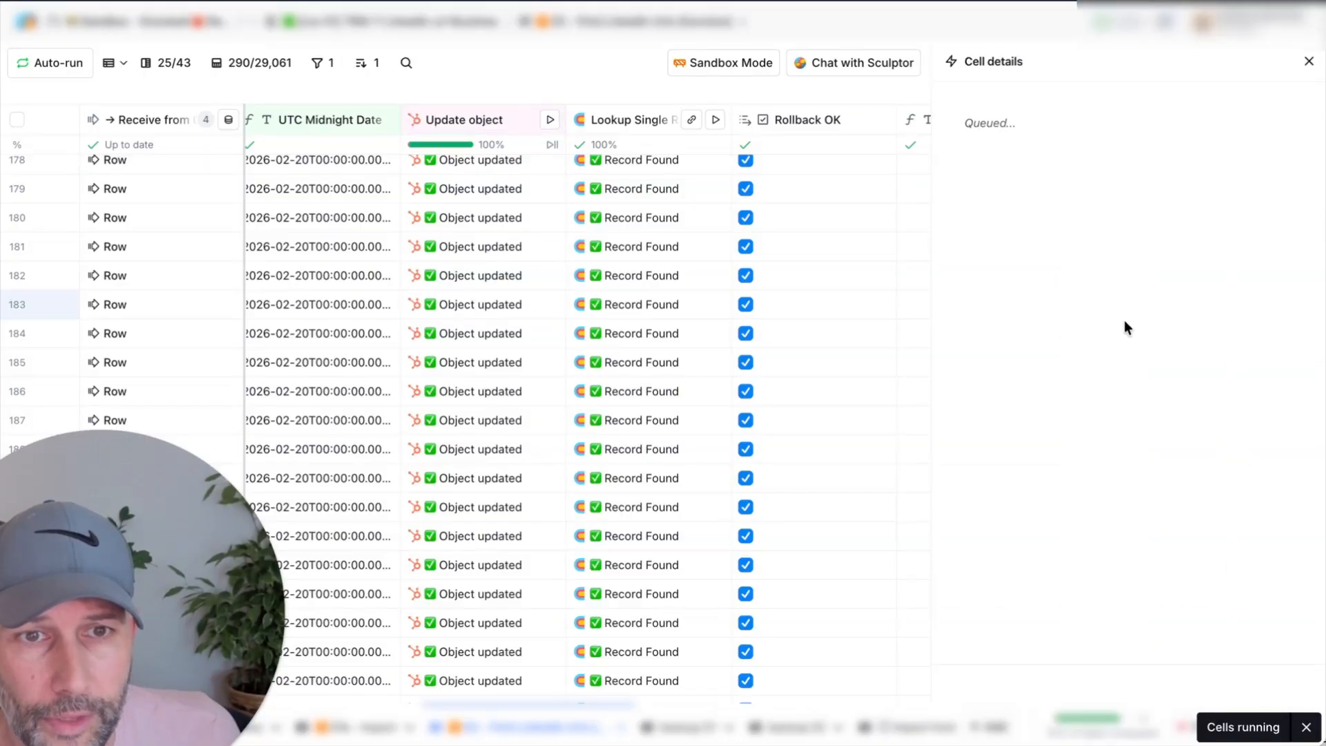
left_click(1308, 62)
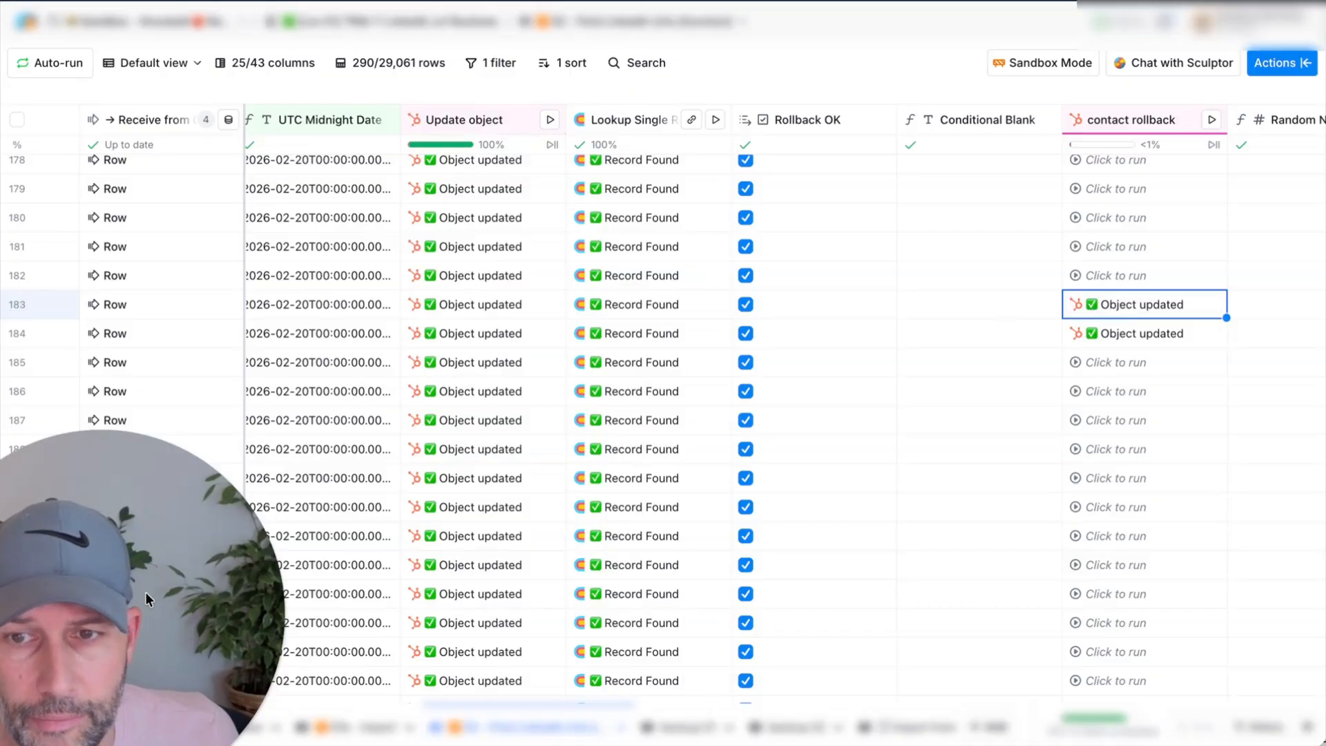
Switch to HubSpot, reload the contact's record and examine its LinkedIn provider, agent reasoning, URL, last enriched date and enrichment attempted properties
left_click_drag(147, 603, 1235, 18)
key("ctrl+Tab")
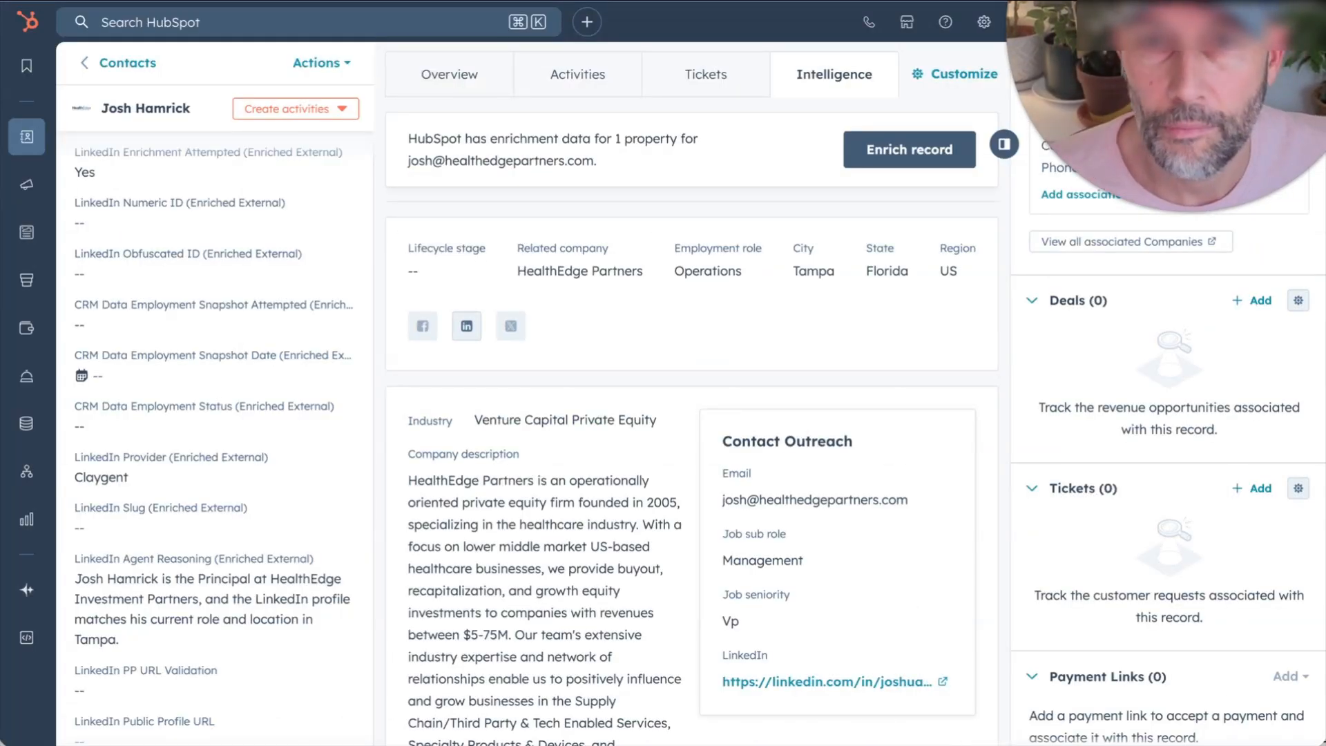
key("super+r")
scroll(219, 376, "down", 15)
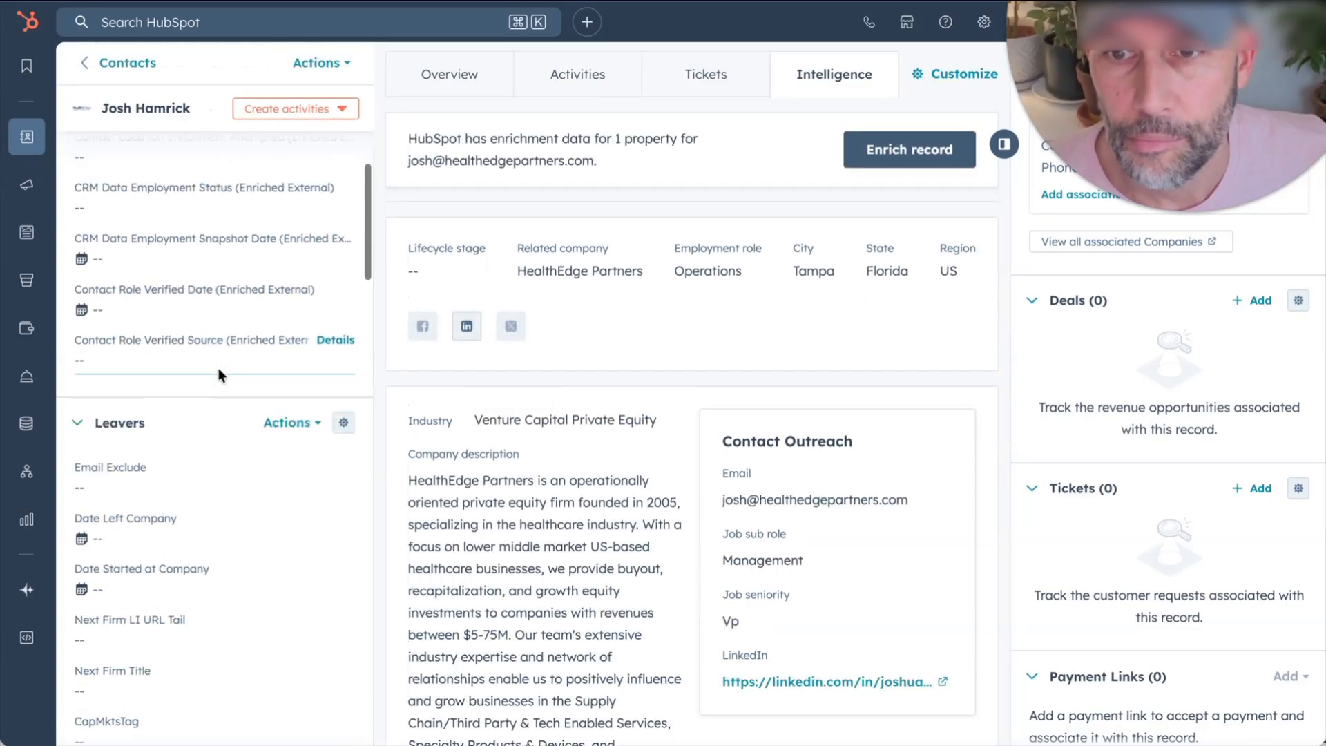
scroll(221, 368, "down", 10)
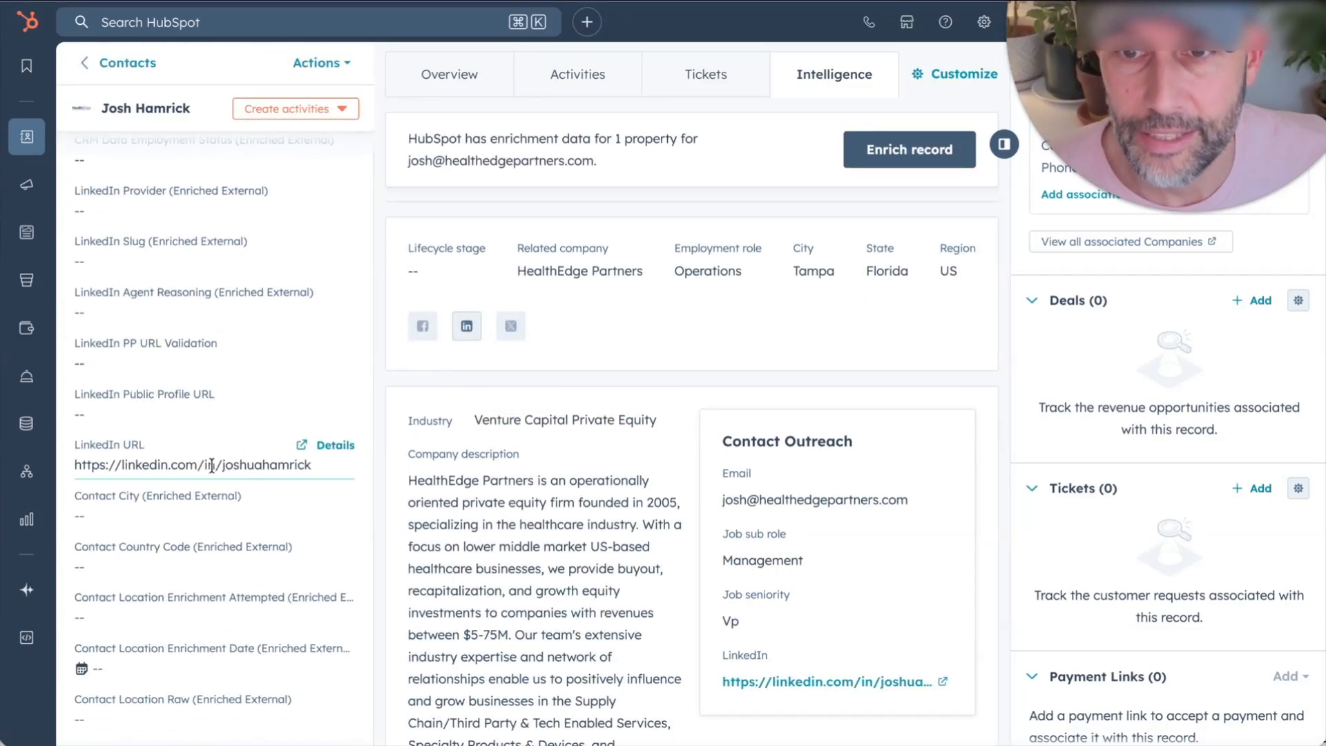
scroll(130, 528, "down", 10)
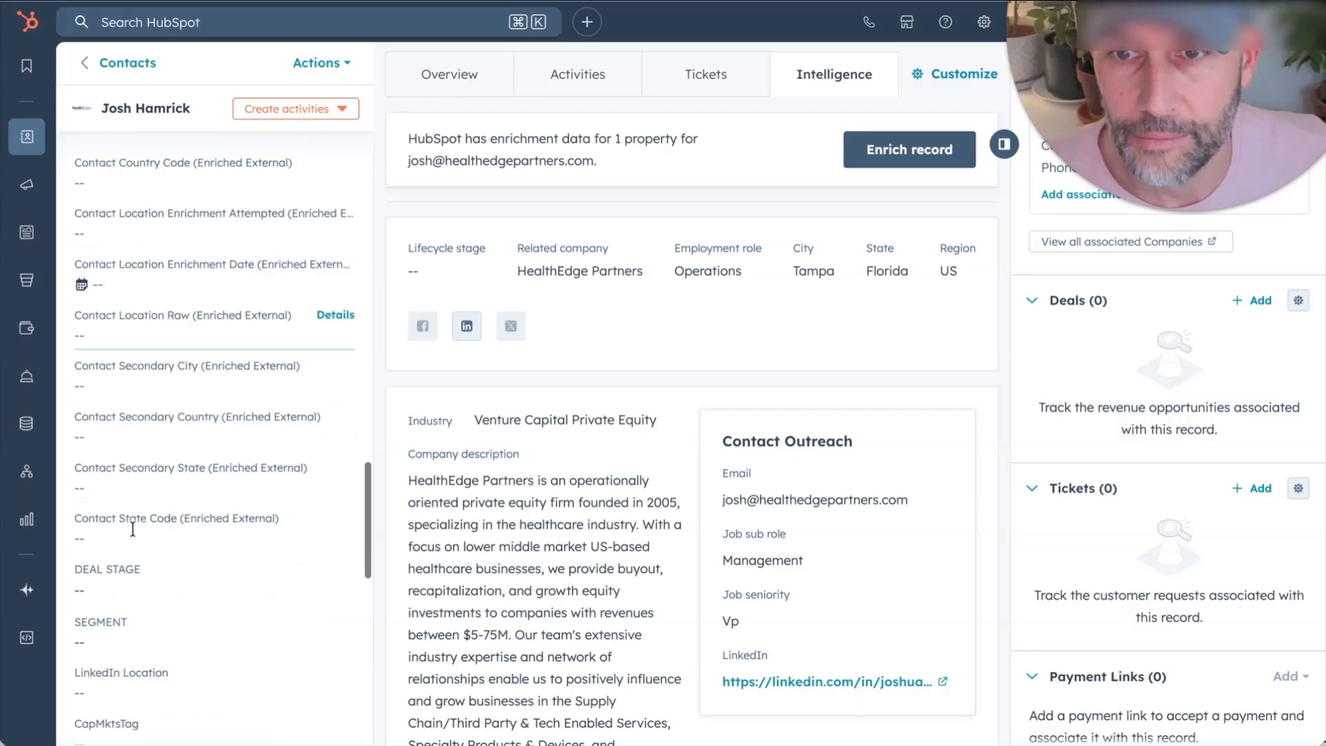
scroll(133, 528, "up", 8)
scroll(132, 529, "up", 15)
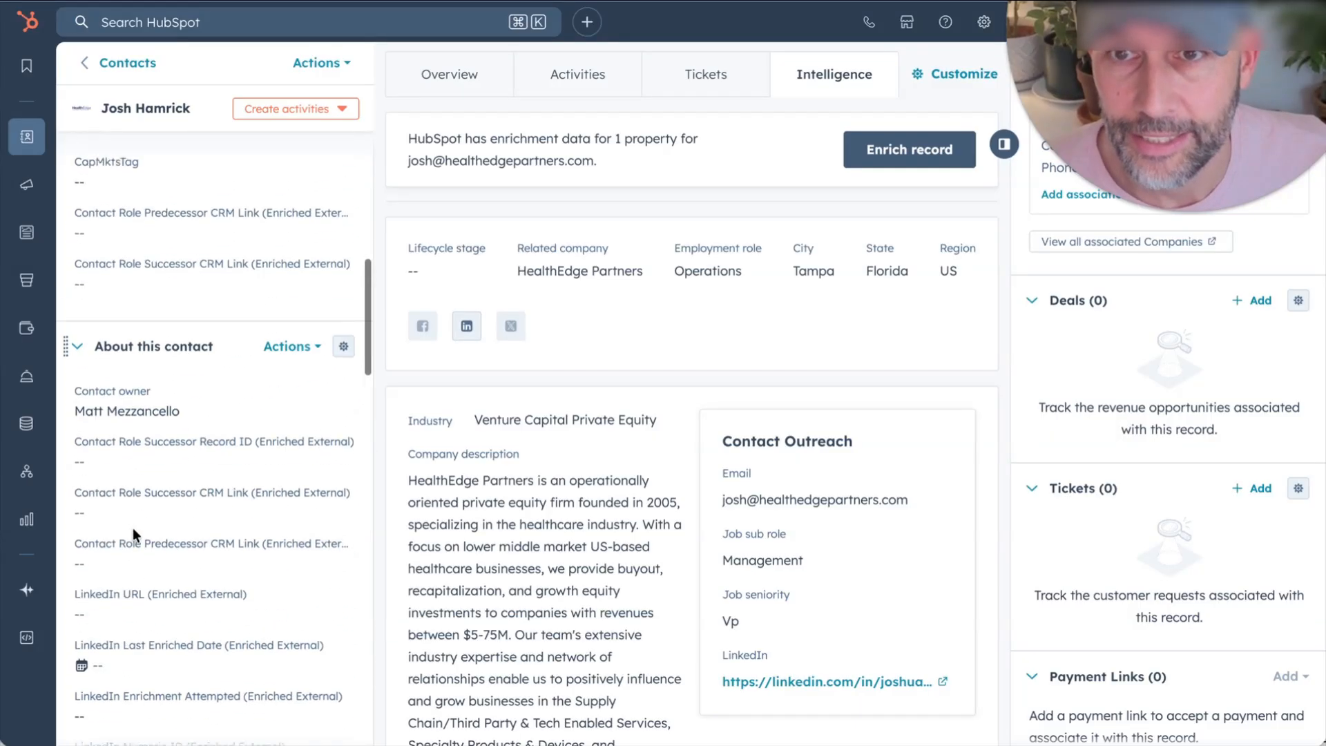
scroll(134, 520, "up", 5)
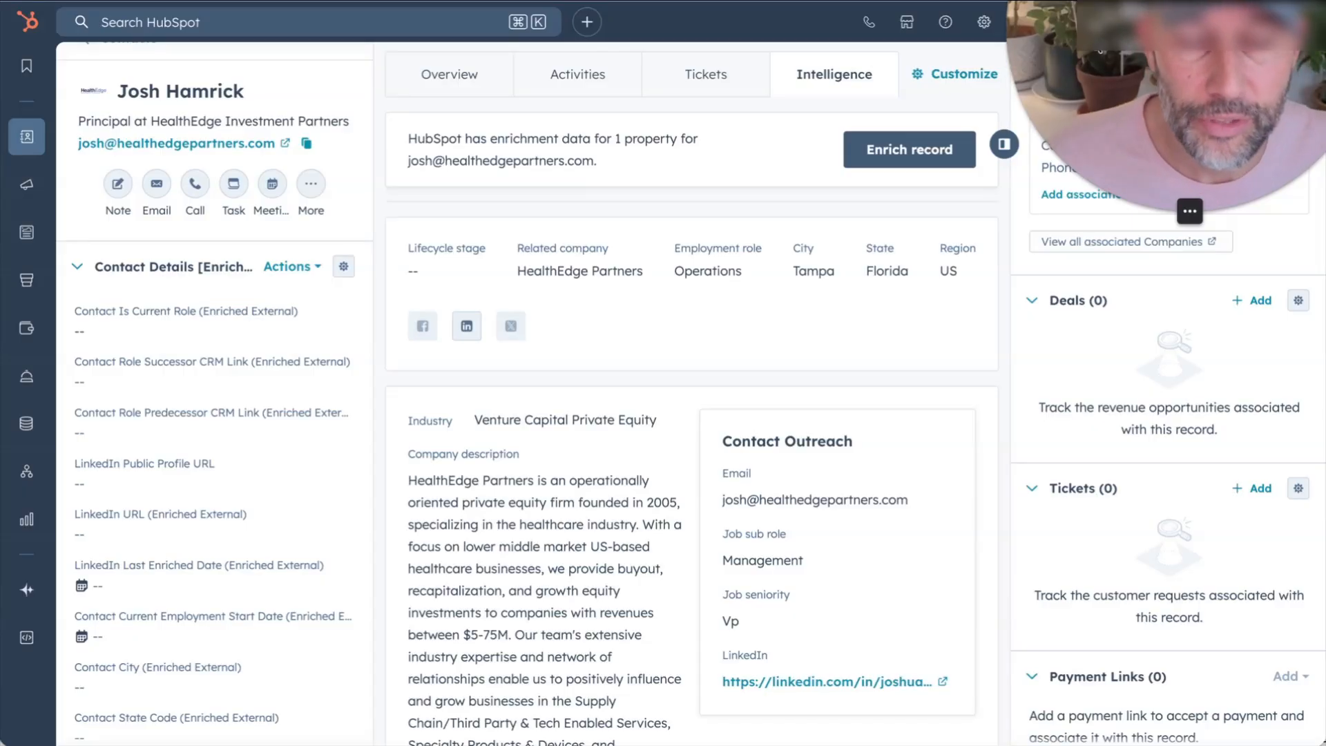
left_click_drag(1218, 19, 1189, 27)
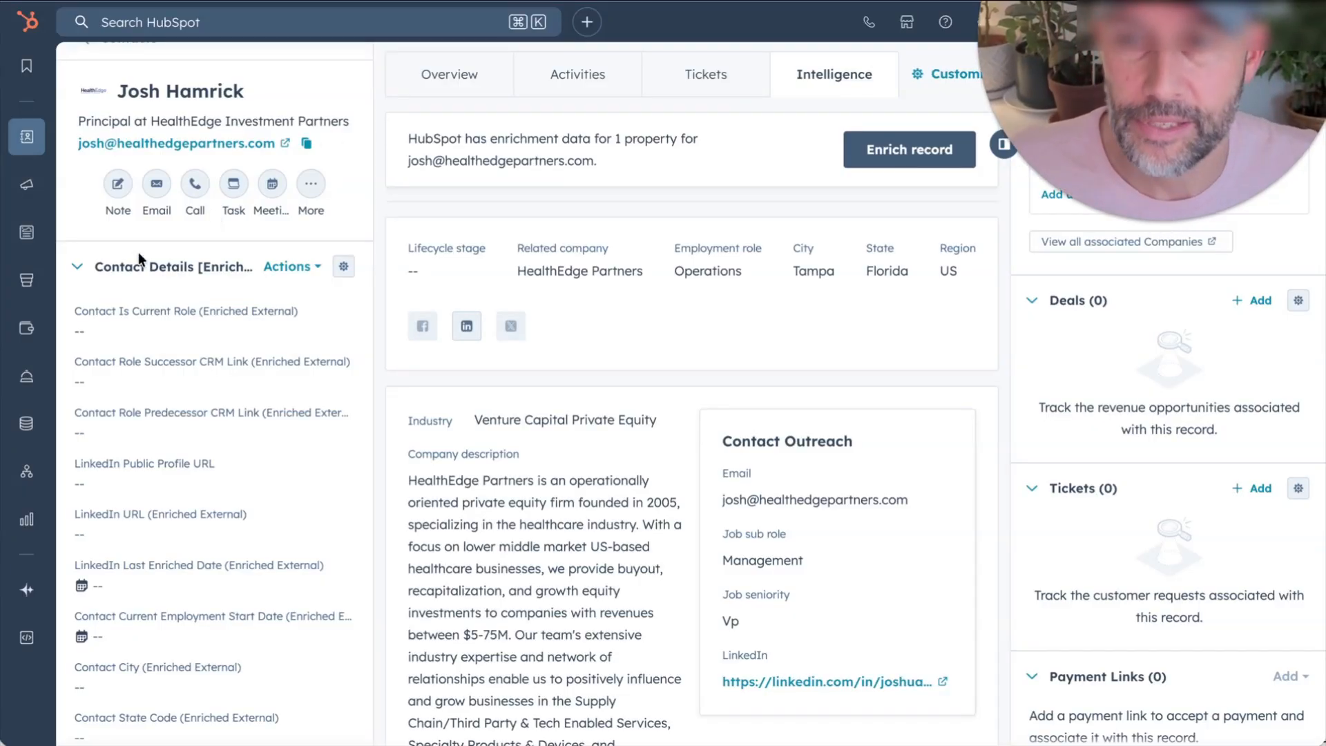